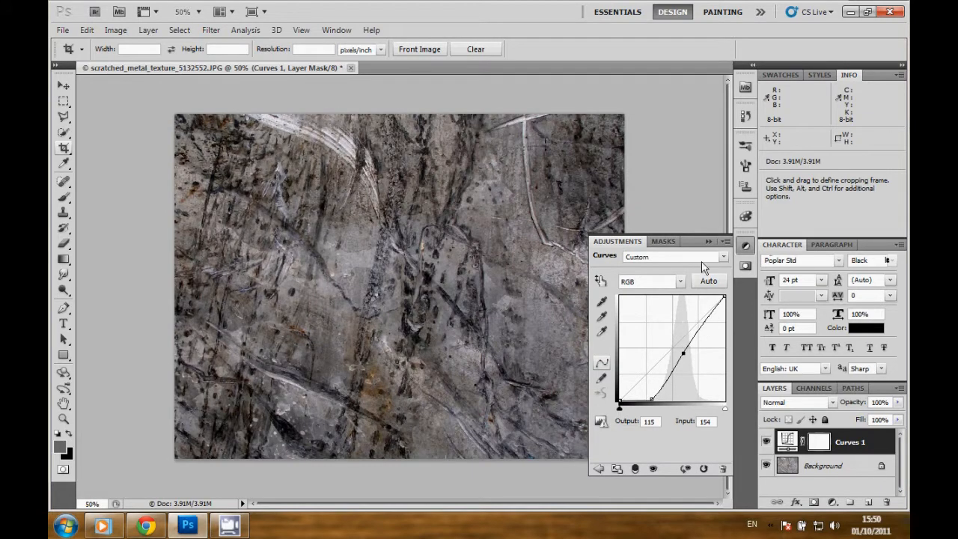
Add a Hue/Saturation adjustment layer above Curves 1 with Saturation set to -80.
click(708, 241)
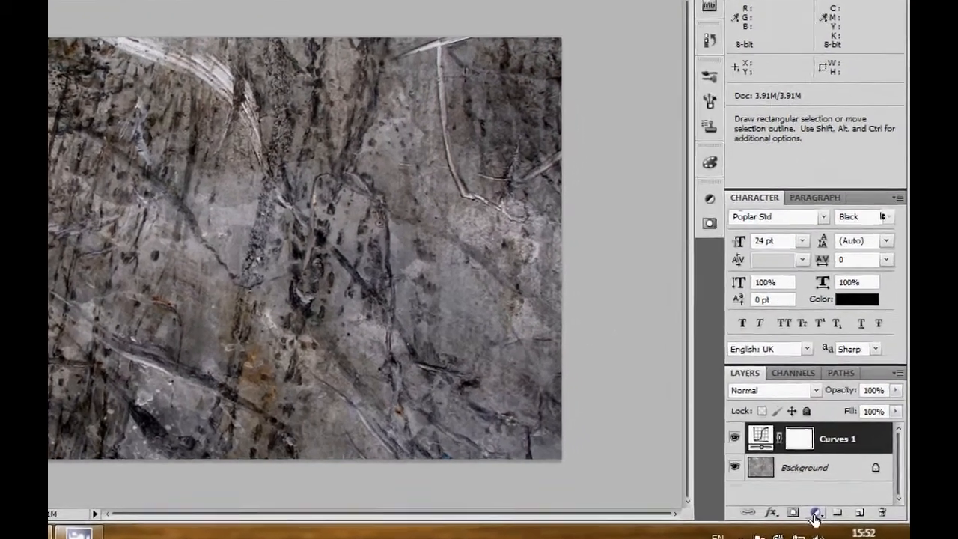
click(816, 513)
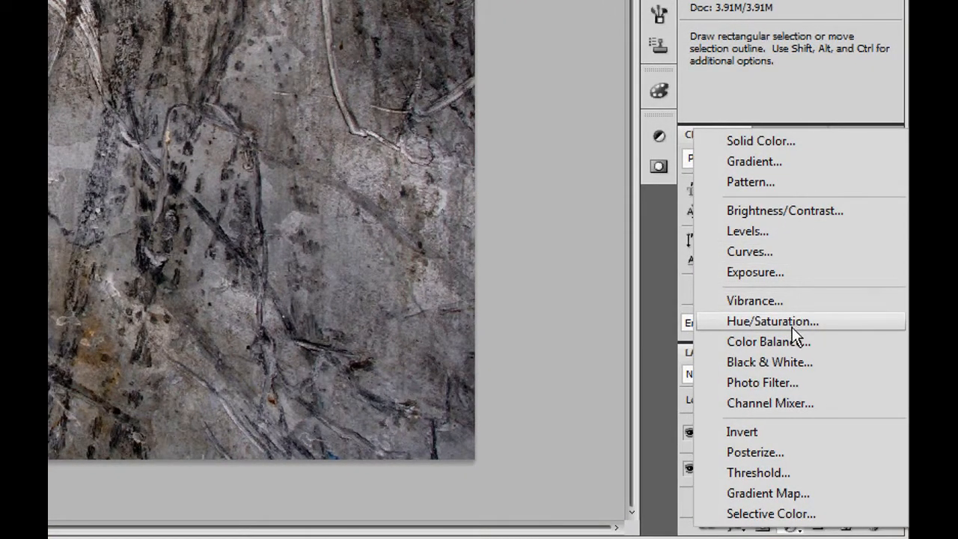
click(792, 327)
drag(530, 278, 453, 281)
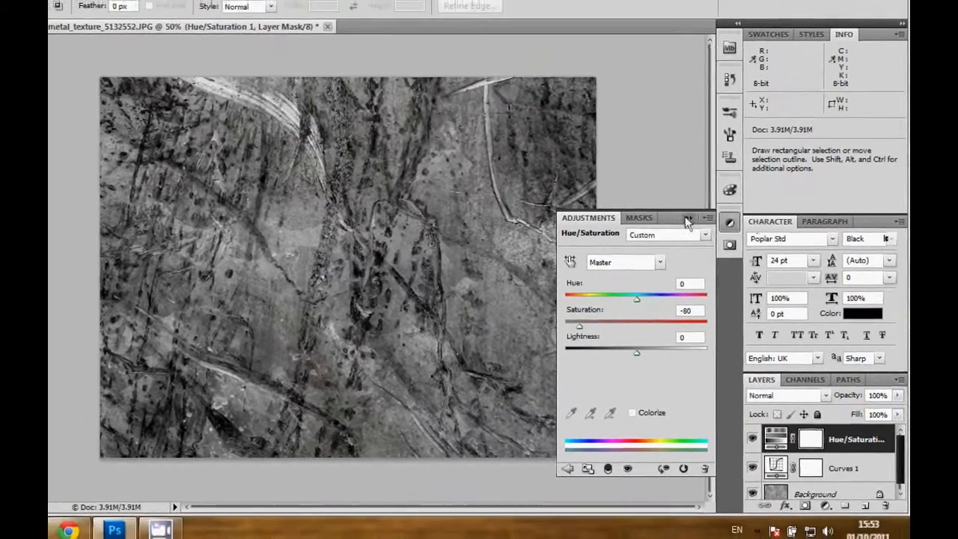
click(652, 180)
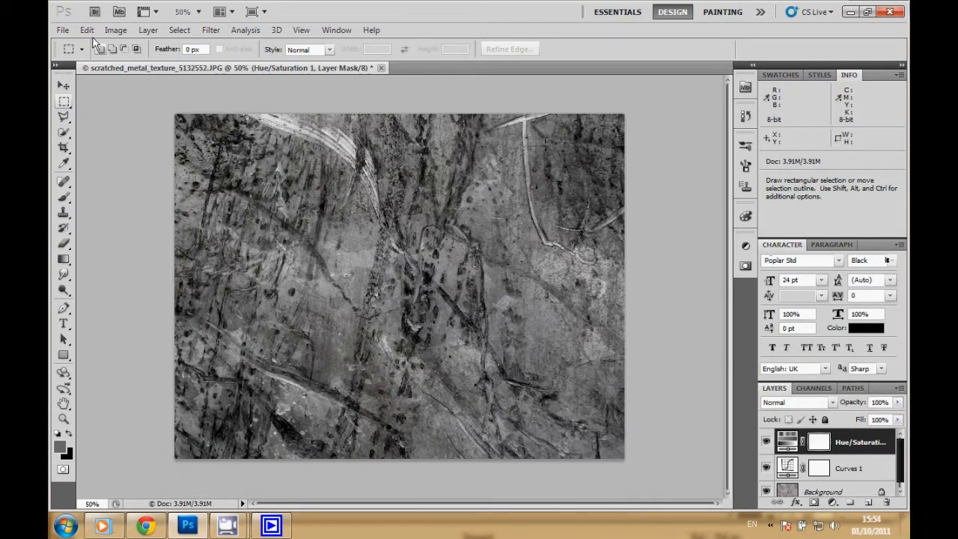
Stamp black grunge texture over the image on a new layer, using the 1920 px textured brush.
click(64, 196)
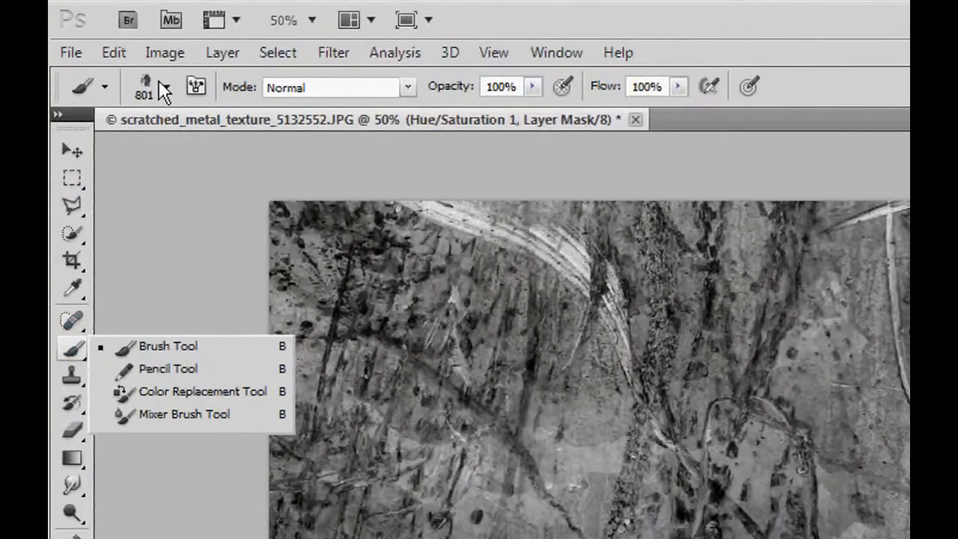
click(157, 80)
click(268, 301)
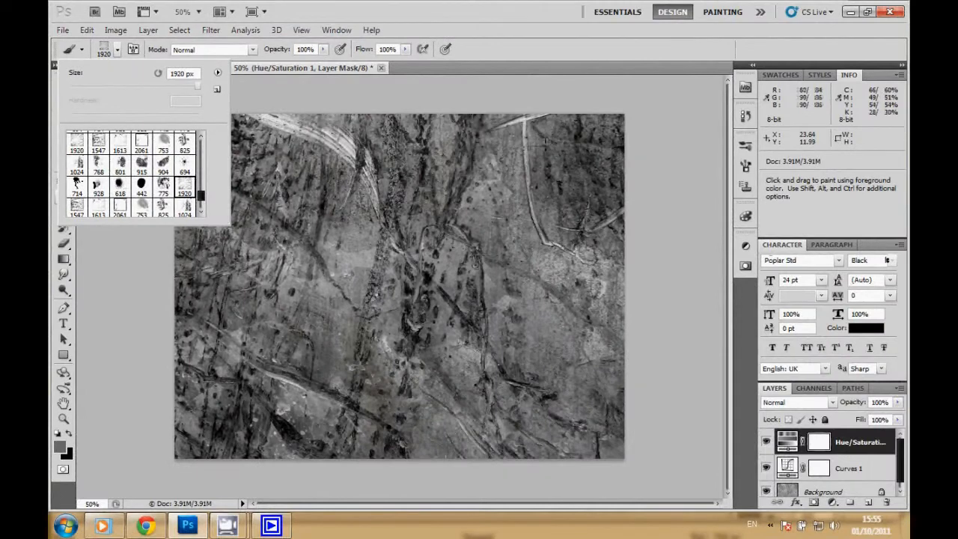
click(62, 436)
click(67, 436)
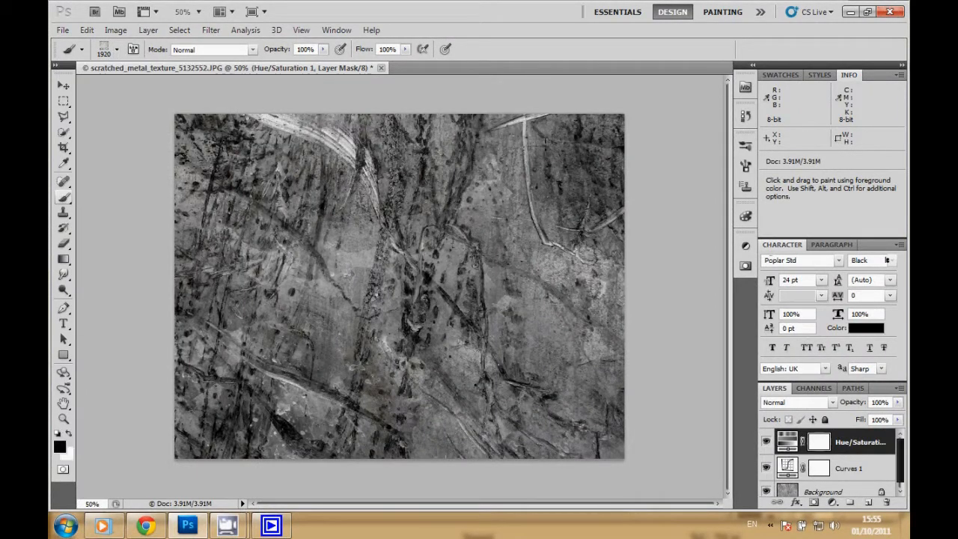
click(869, 504)
click(408, 322)
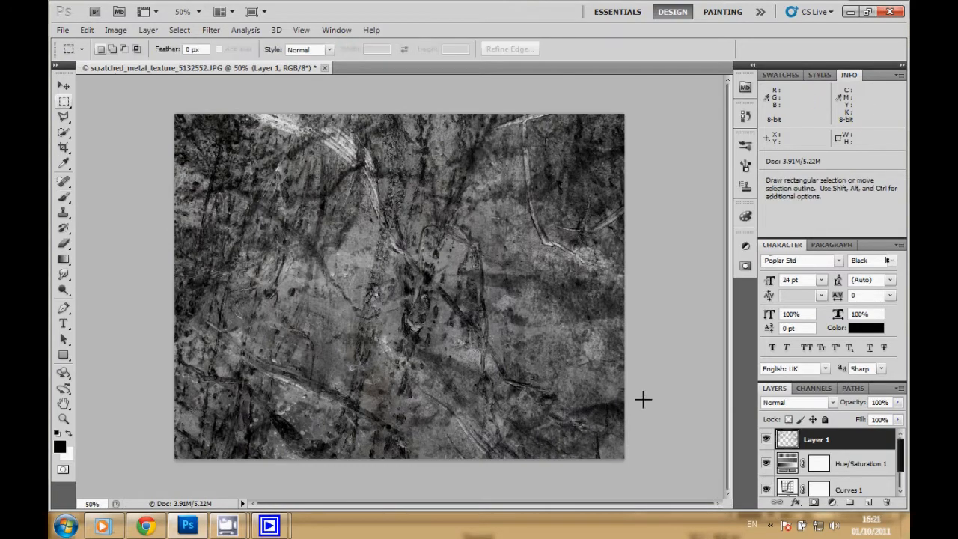
Apply a Drop Shadow to Layer 1 with a 120° angle and 100% opacity.
double_click(824, 439)
double_click(847, 441)
click(505, 202)
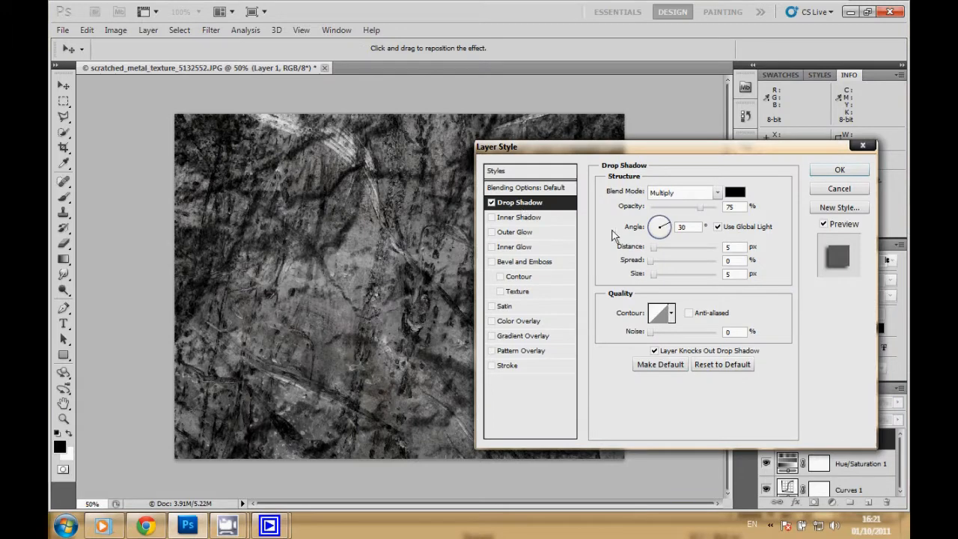
text(120)
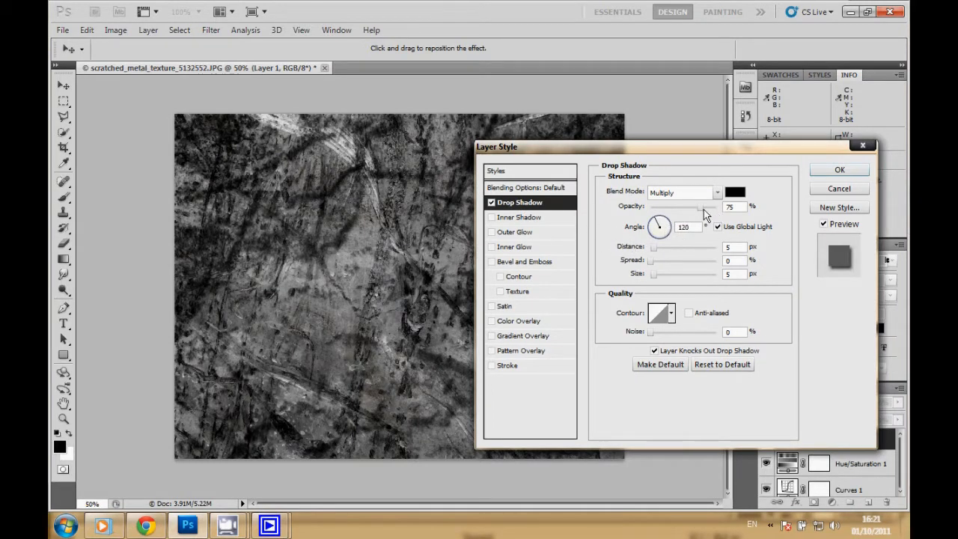
drag(704, 215, 725, 215)
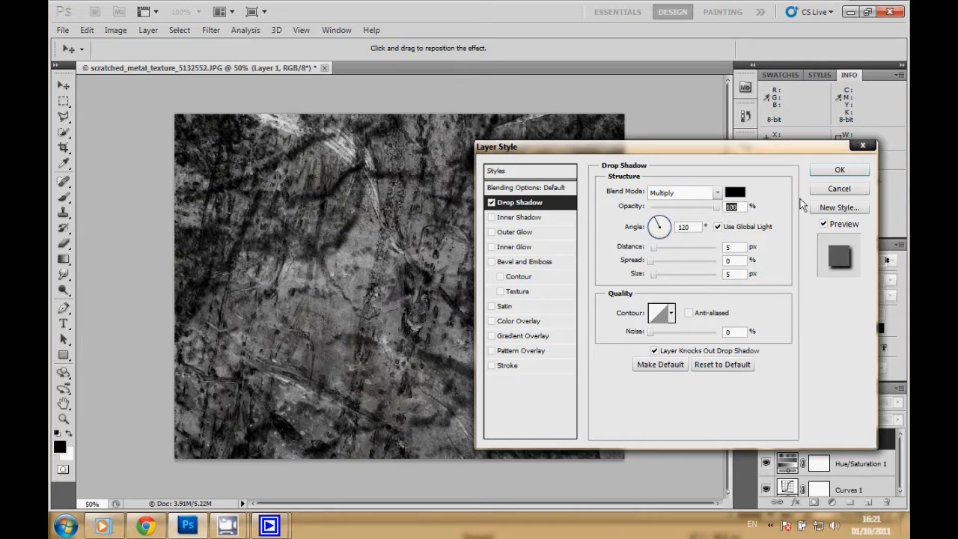
click(844, 170)
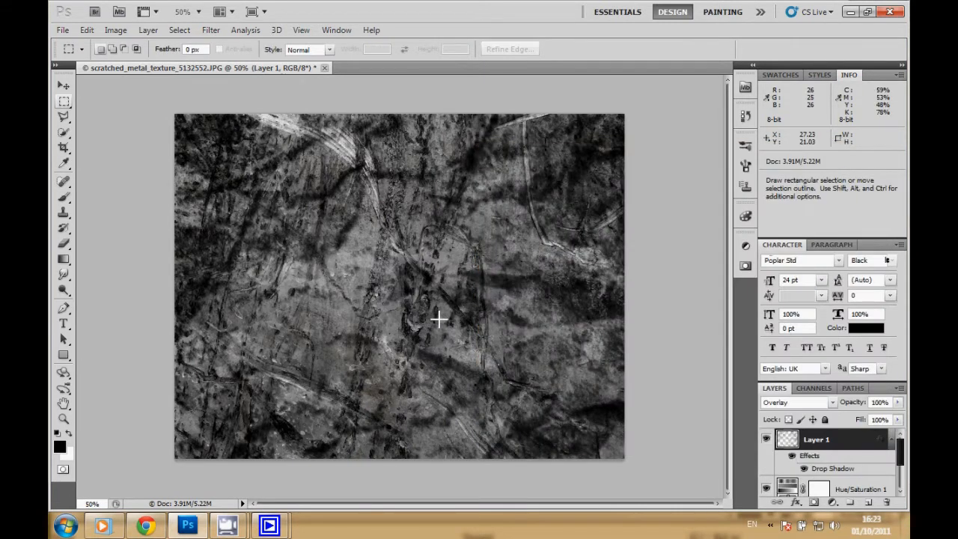
Paint black around the image edges with a 453 px soft round brush on a new layer at 30% opacity.
click(65, 198)
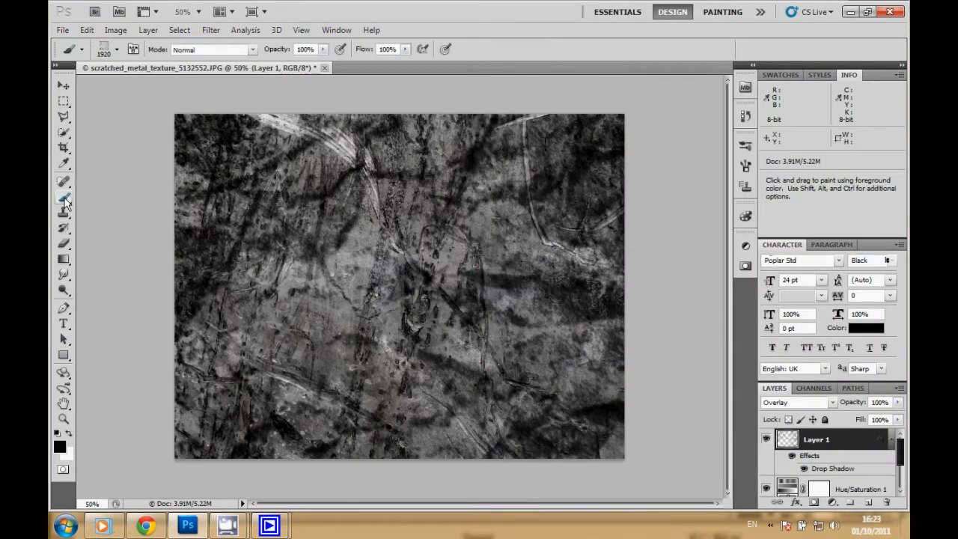
click(116, 49)
drag(201, 169, 203, 205)
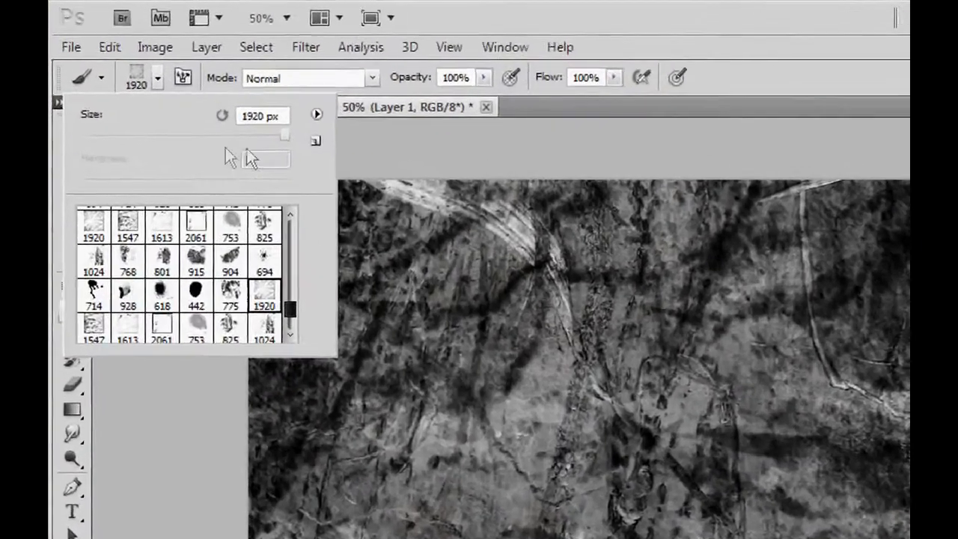
drag(319, 352, 315, 262)
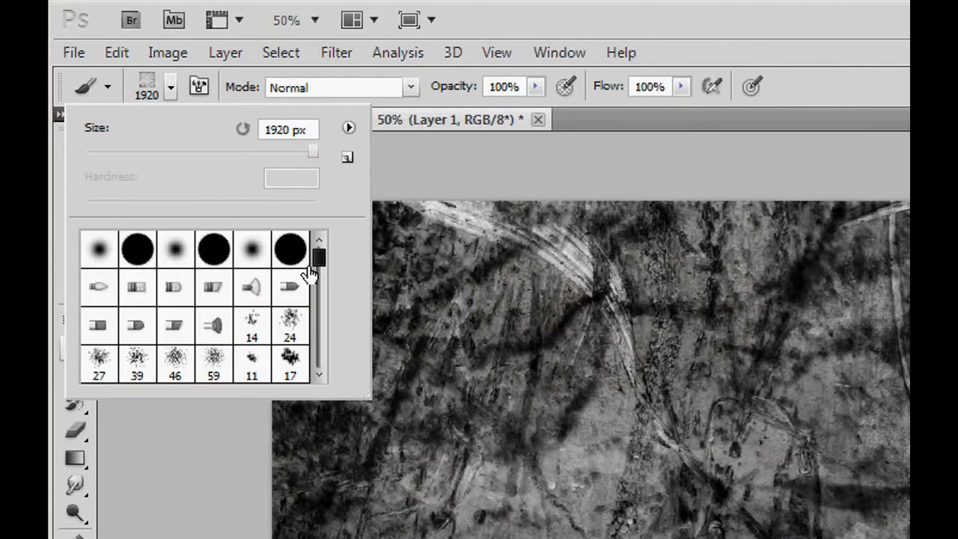
click(174, 250)
click(290, 151)
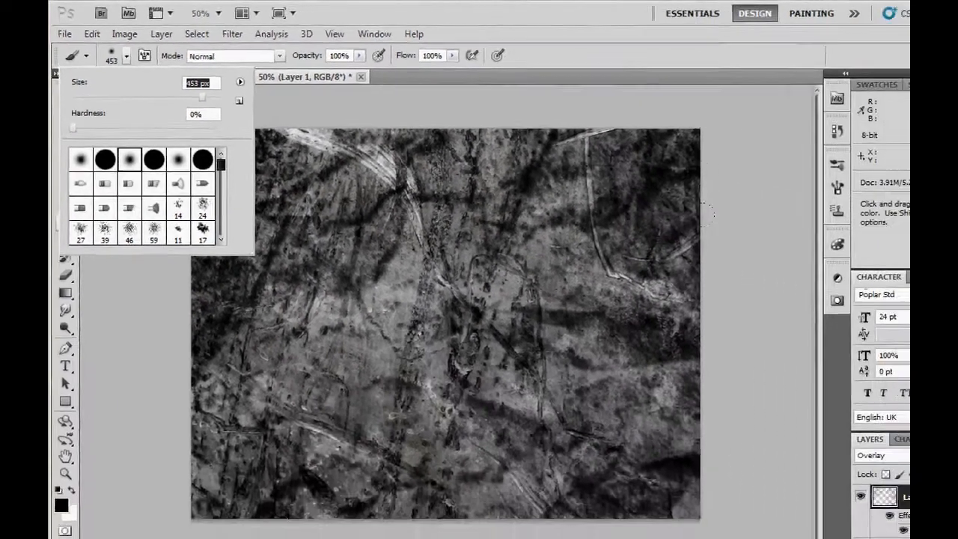
key(Return)
click(866, 502)
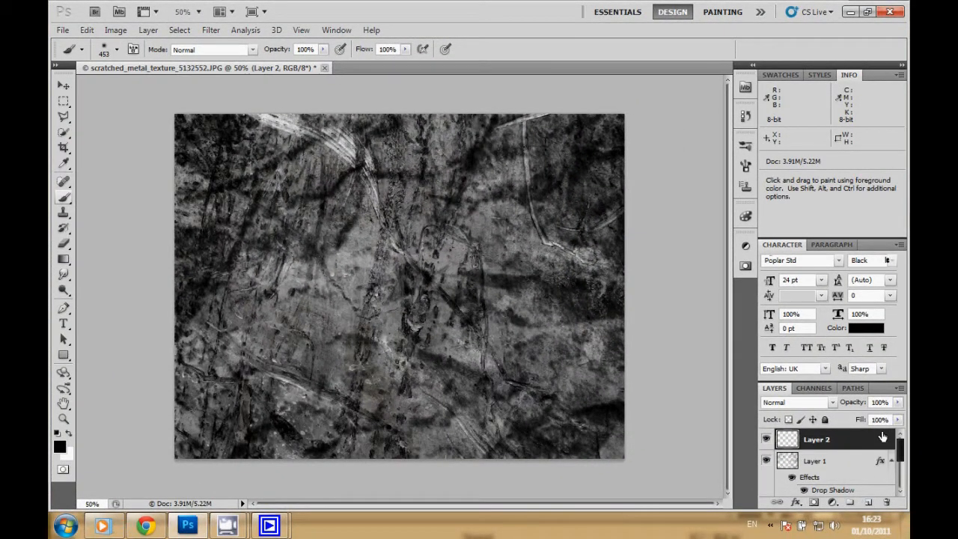
drag(898, 405, 851, 426)
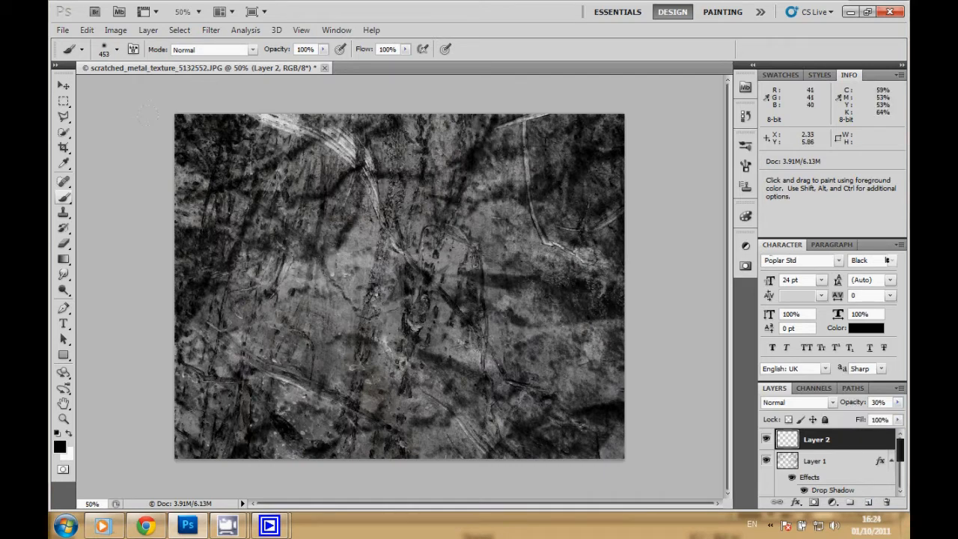
mouse_move(154, 128)
mouse_down()
mouse_move(175, 97)
mouse_move(244, 89)
mouse_move(405, 73)
mouse_move(519, 83)
mouse_move(552, 138)
mouse_move(547, 196)
mouse_up()
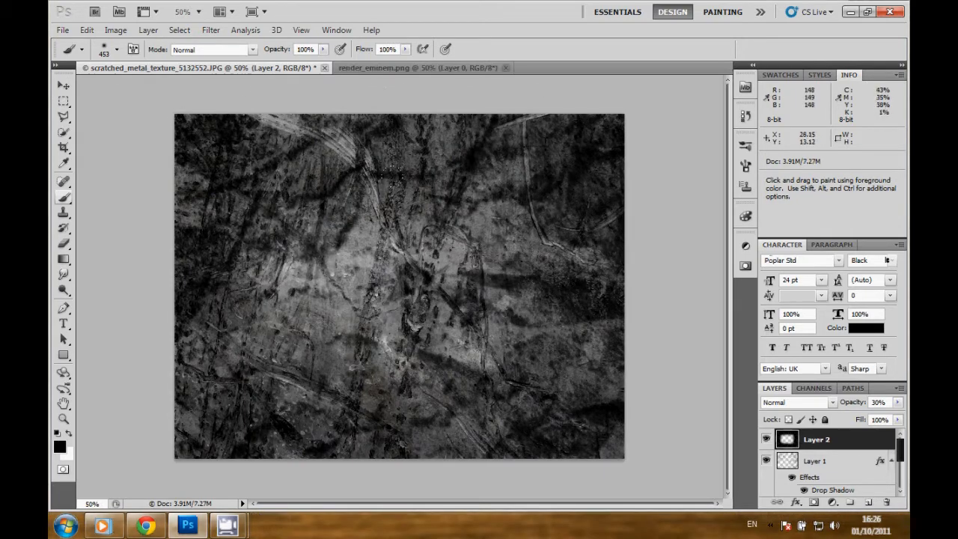
Copy the whole render_eminem.png image and paste it into the scratched metal texture document.
click(432, 67)
click(63, 101)
key(ctrl+a)
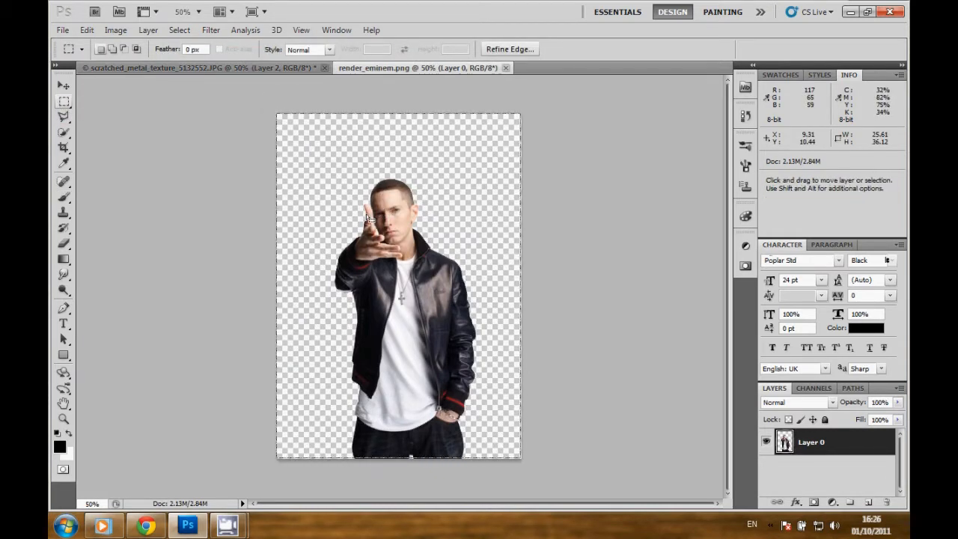
click(252, 71)
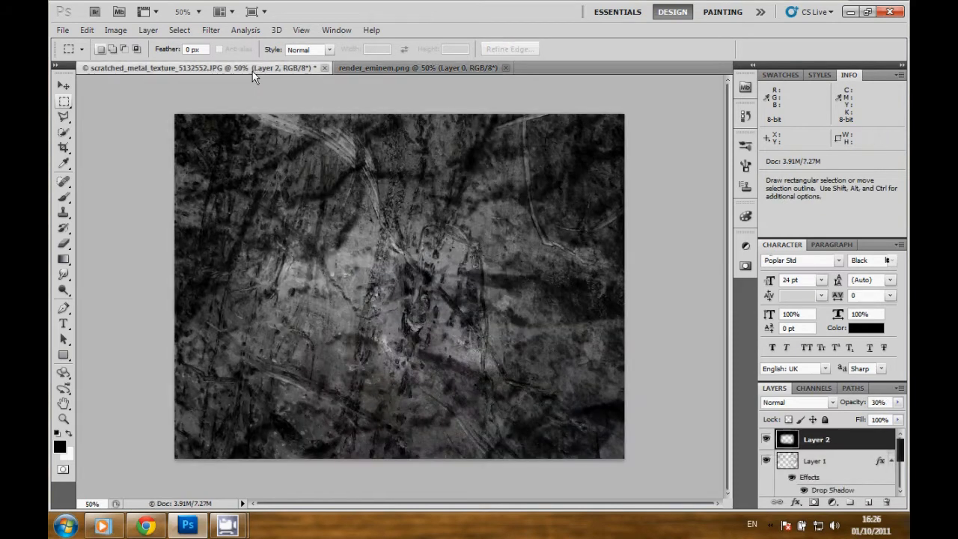
key(ctrl+v)
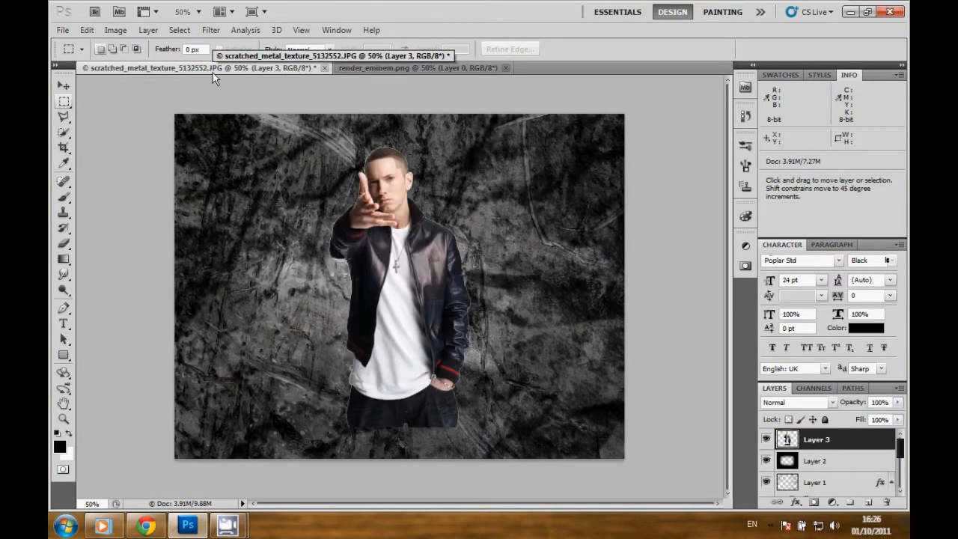
Move the pasted figure slightly down and to the left with Free Transform and apply the transformation.
key(ctrl+t)
mouse_move(436, 306)
mouse_down()
mouse_move(437, 322)
mouse_move(427, 320)
mouse_up()
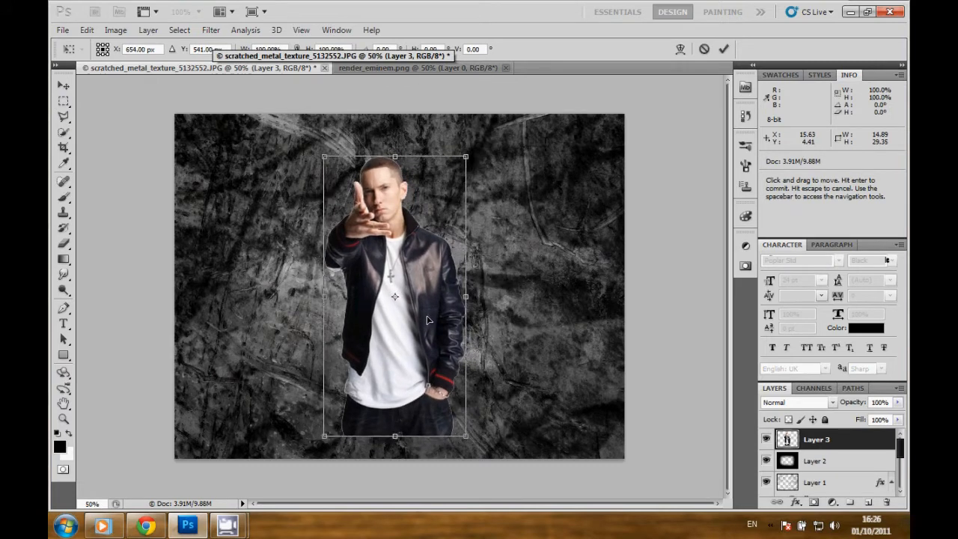
click(63, 101)
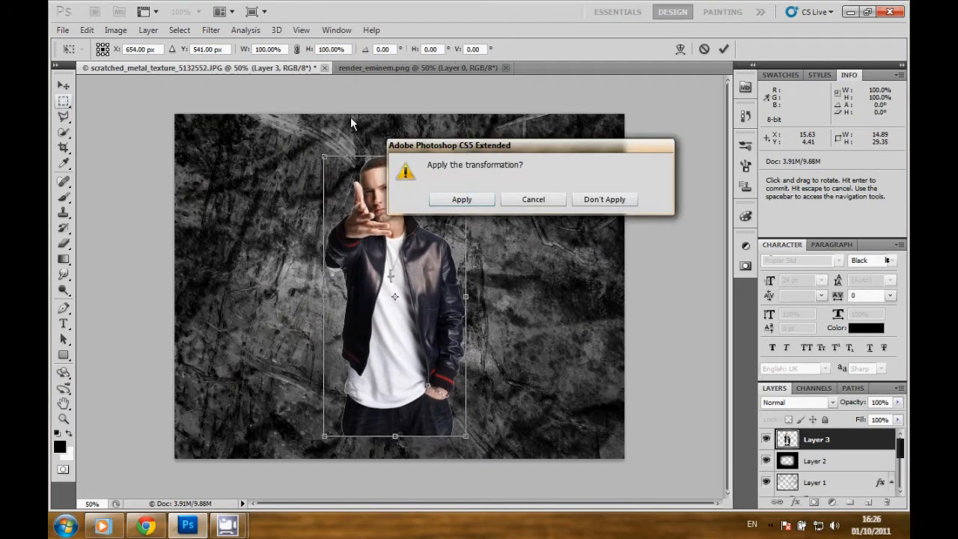
click(491, 200)
Erase the figure's trousers, shirt hem and lower jacket edges raggedly with the 46 px spatter eraser tip.
key(b)
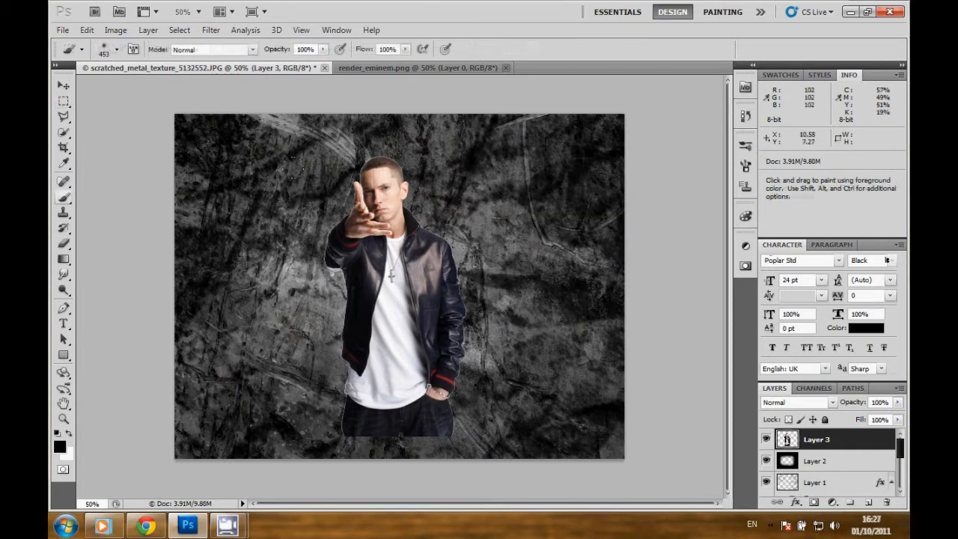
click(63, 242)
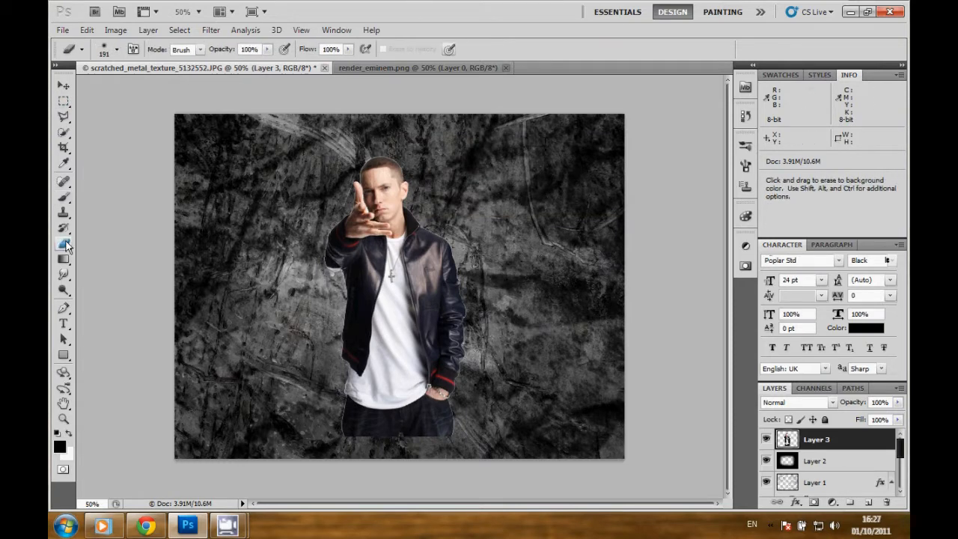
click(117, 49)
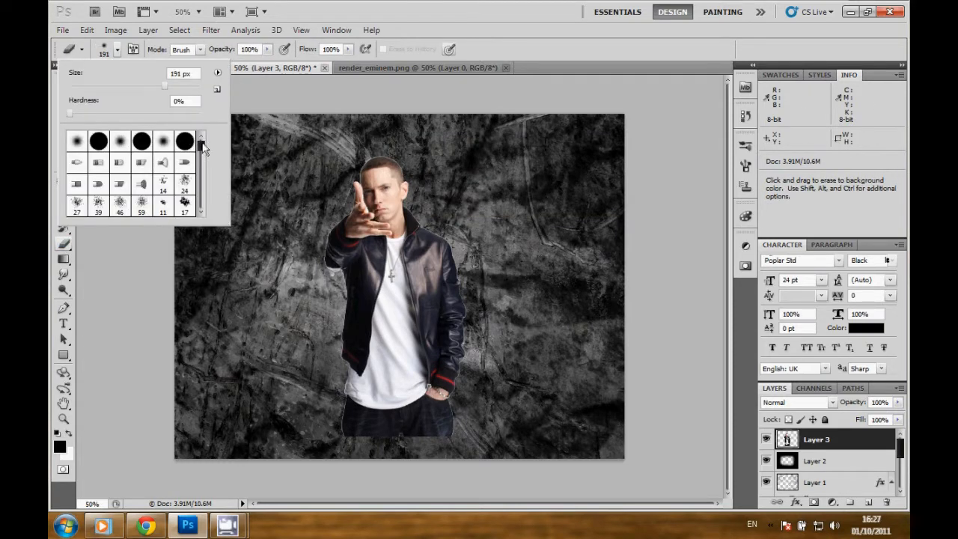
scroll(203, 148, down, 1)
click(119, 192)
click(127, 293)
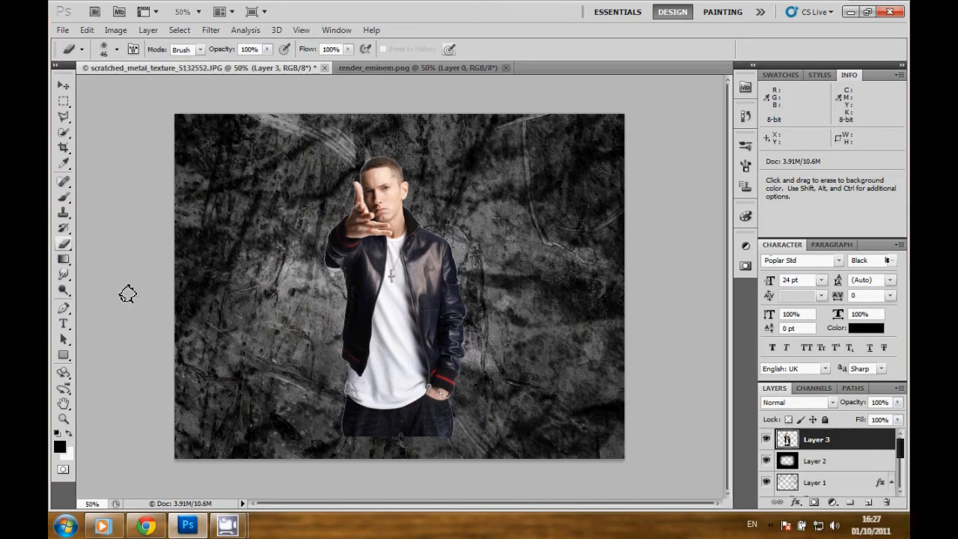
click(199, 12)
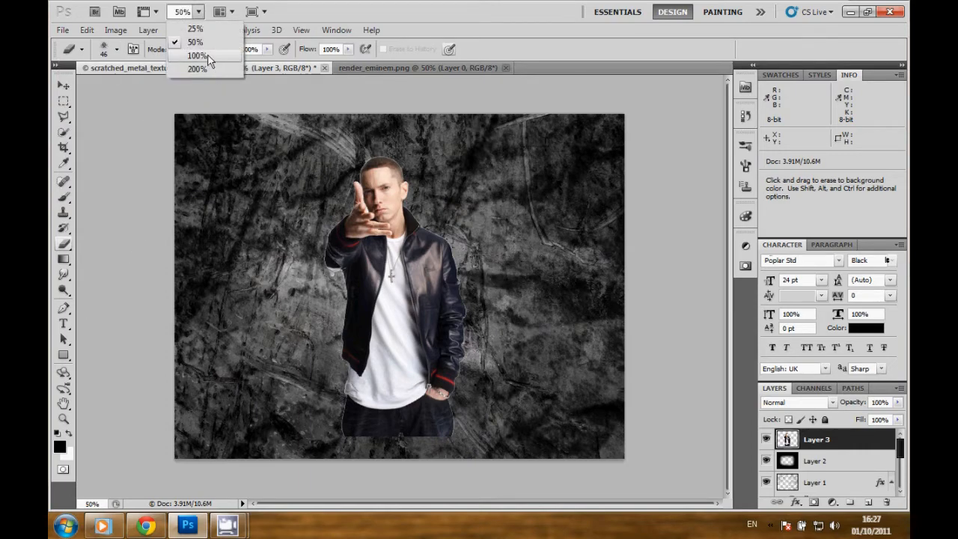
click(197, 55)
scroll(260, 388, down, 5)
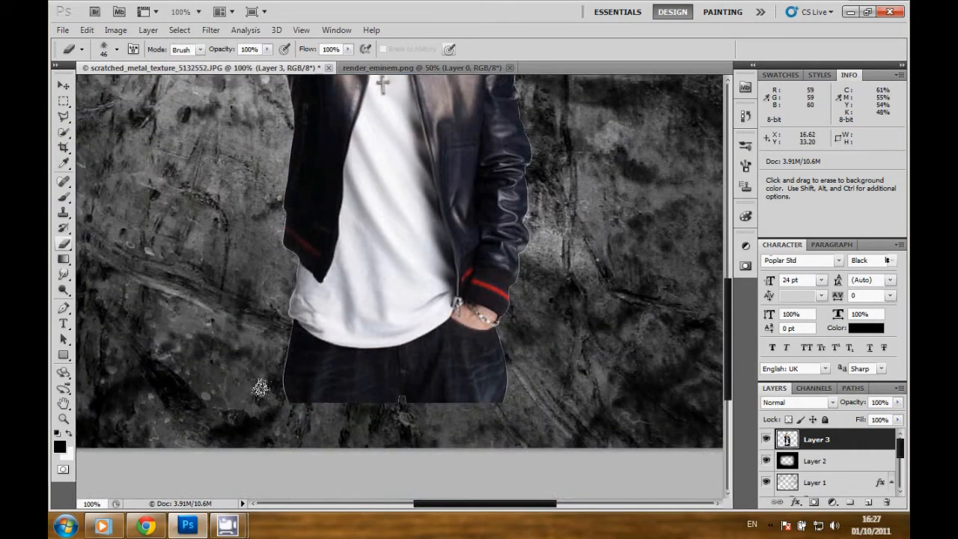
mouse_move(256, 394)
mouse_down()
mouse_move(315, 337)
mouse_move(294, 372)
mouse_move(335, 352)
mouse_move(263, 298)
mouse_move(288, 256)
mouse_move(295, 312)
mouse_move(373, 393)
mouse_move(367, 307)
mouse_move(541, 293)
mouse_move(343, 320)
mouse_move(503, 278)
mouse_up()
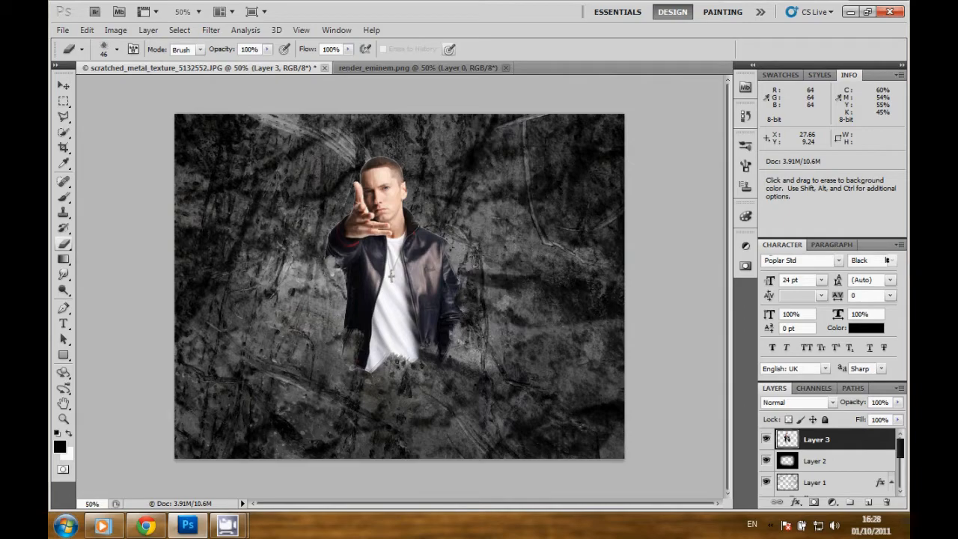
Enable Drop Shadow and Inner Shadow on the figure's layer, setting the drop shadow to 100% opacity, 15 px distance and 25 px size.
double_click(841, 446)
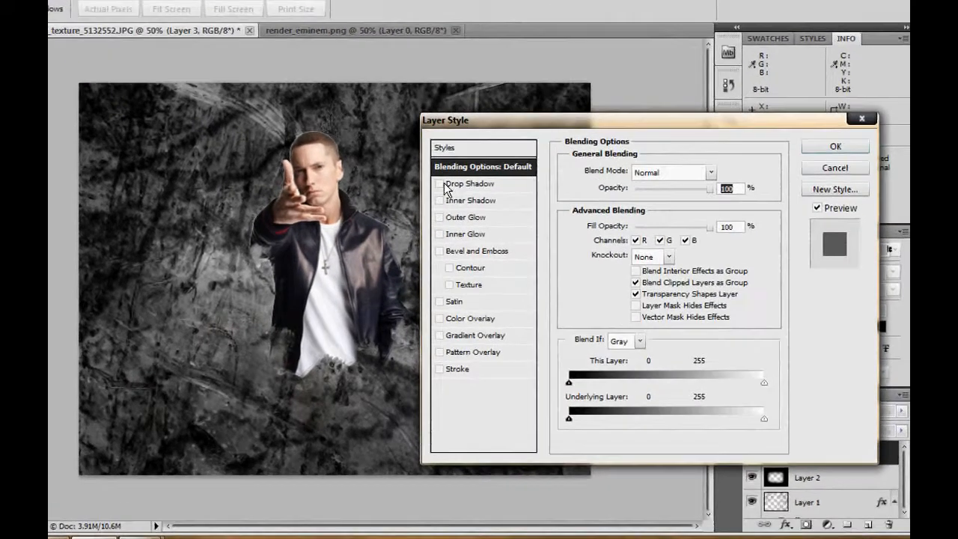
click(484, 200)
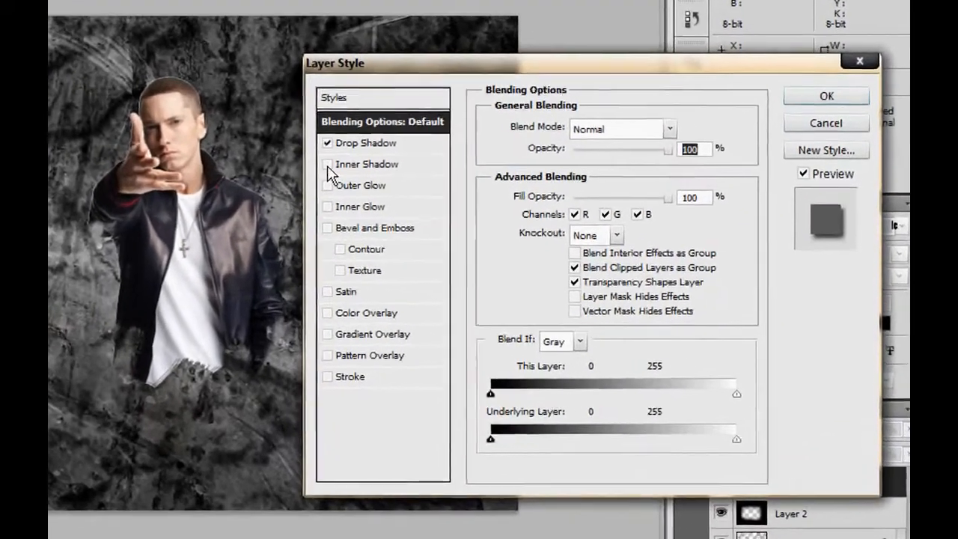
click(390, 184)
click(425, 169)
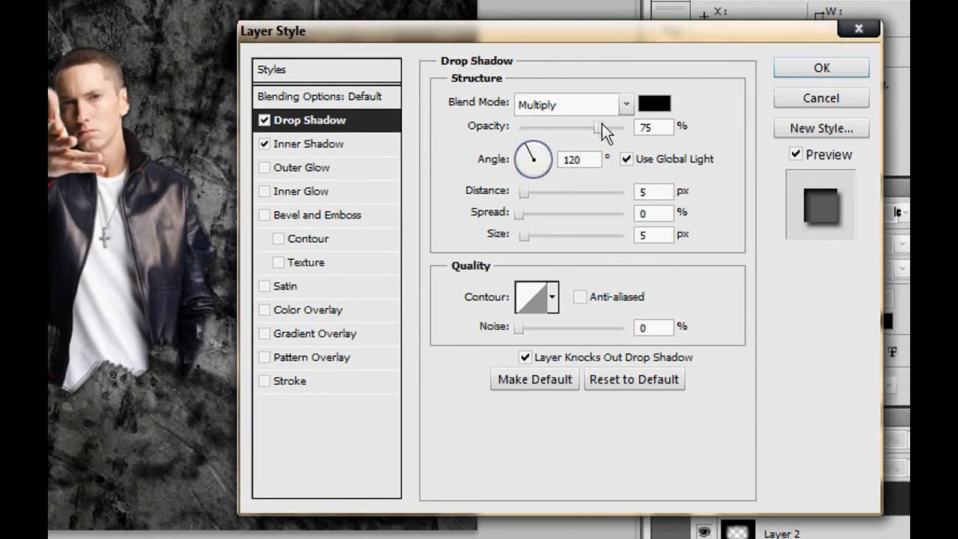
drag(603, 129, 638, 126)
click(661, 190)
text(15)
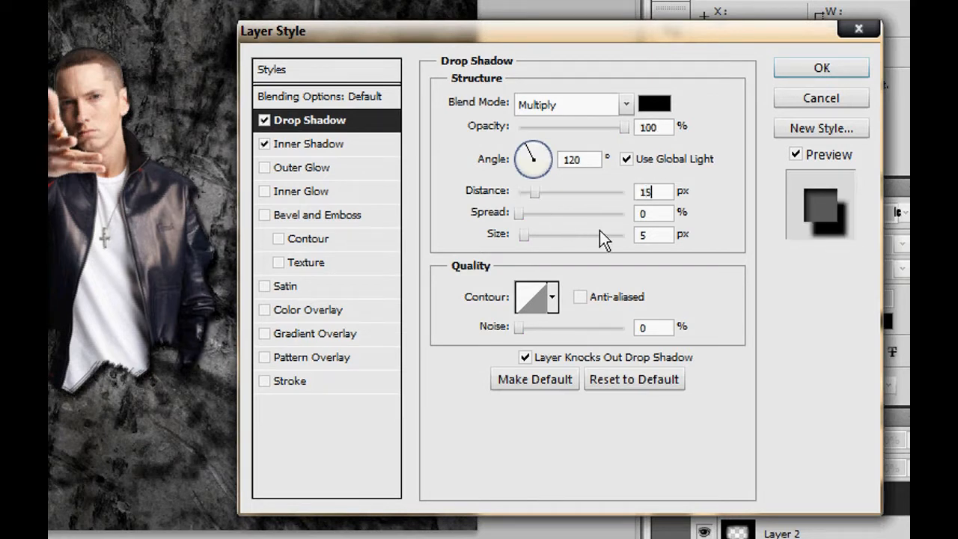
click(658, 238)
text(25)
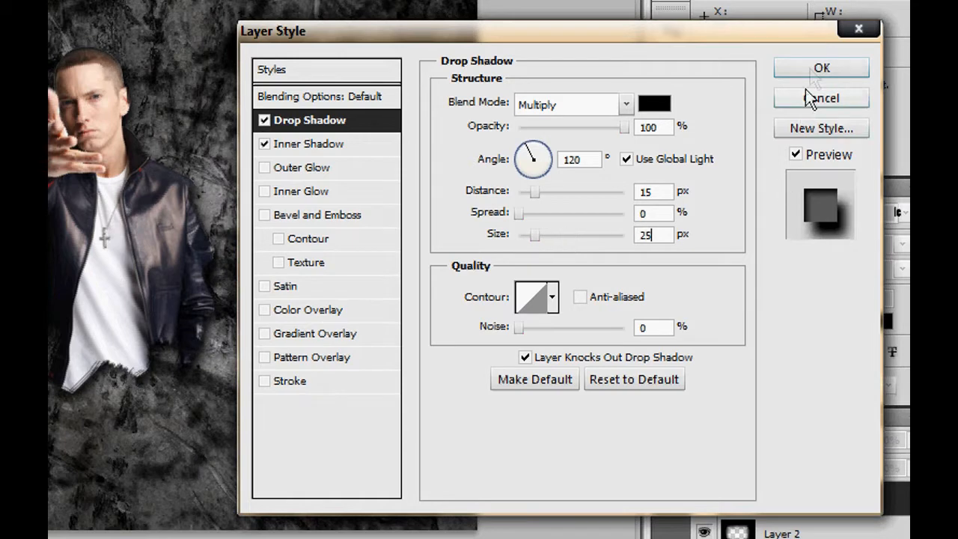
Set the figure's inner shadow to 100% opacity and 20 px size, and apply the layer style.
click(305, 146)
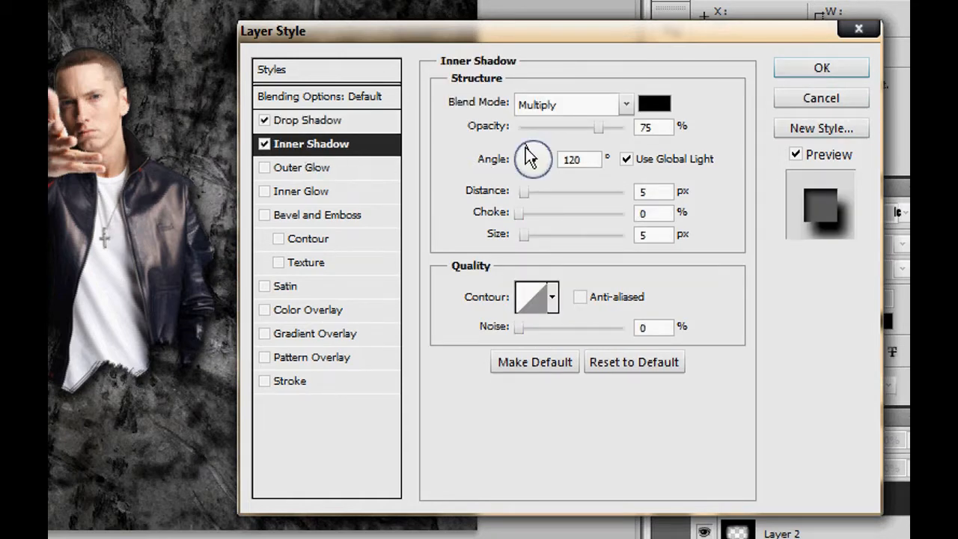
drag(603, 128, 624, 125)
click(647, 193)
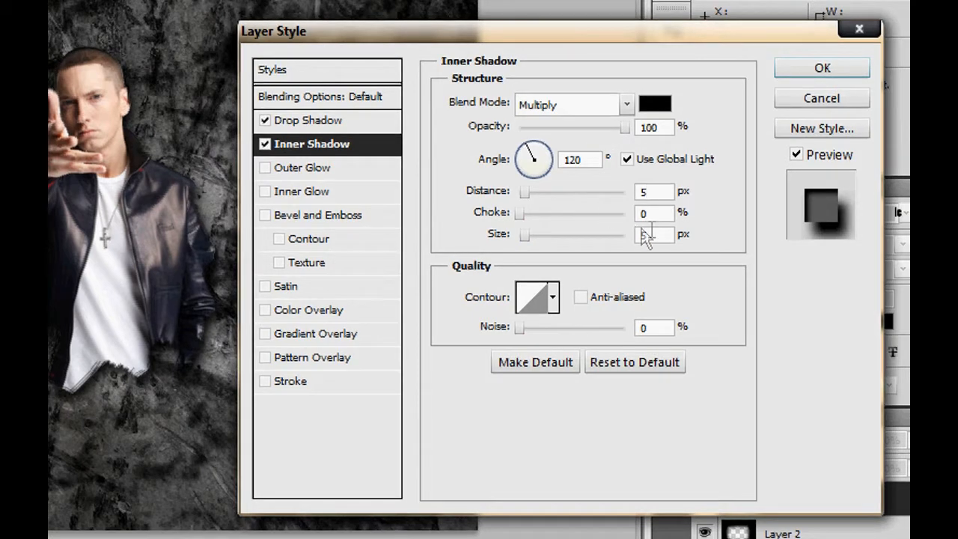
text(20)
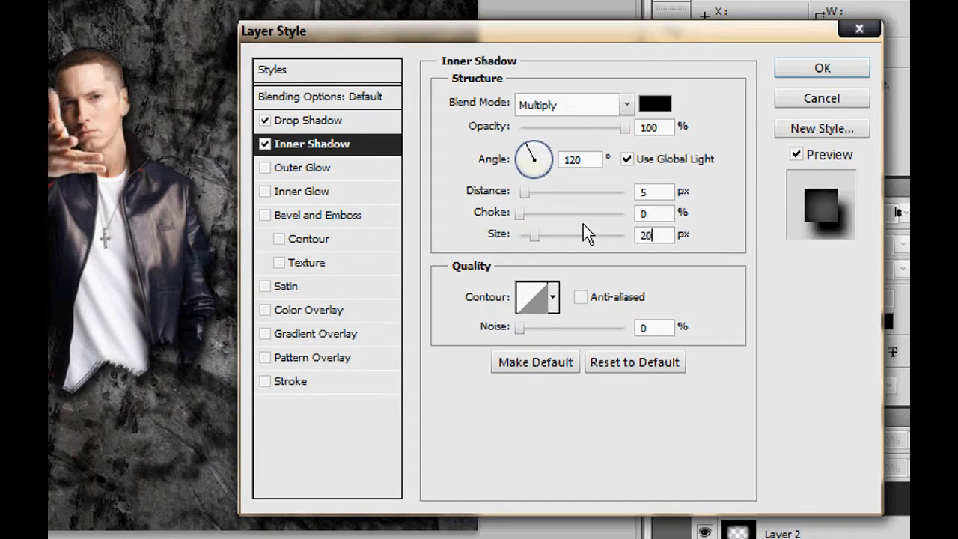
click(806, 70)
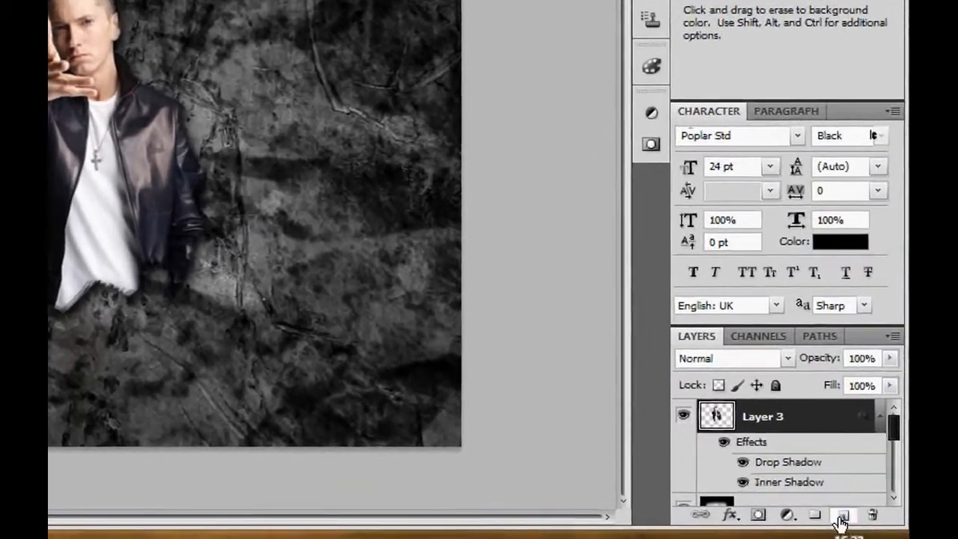
Add a new layer directly above the Background and choose the 300 px flat bristle brush tip.
click(858, 508)
drag(823, 445, 772, 483)
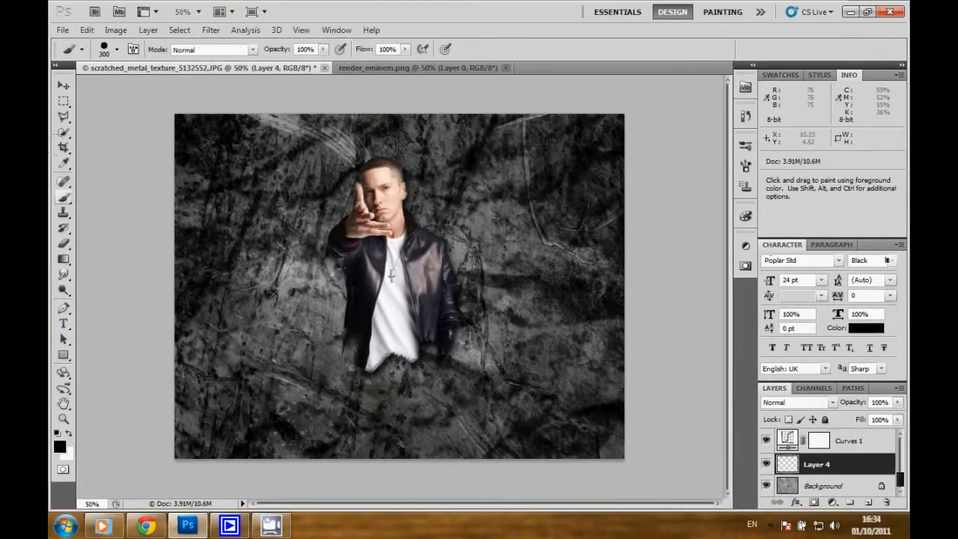
click(63, 199)
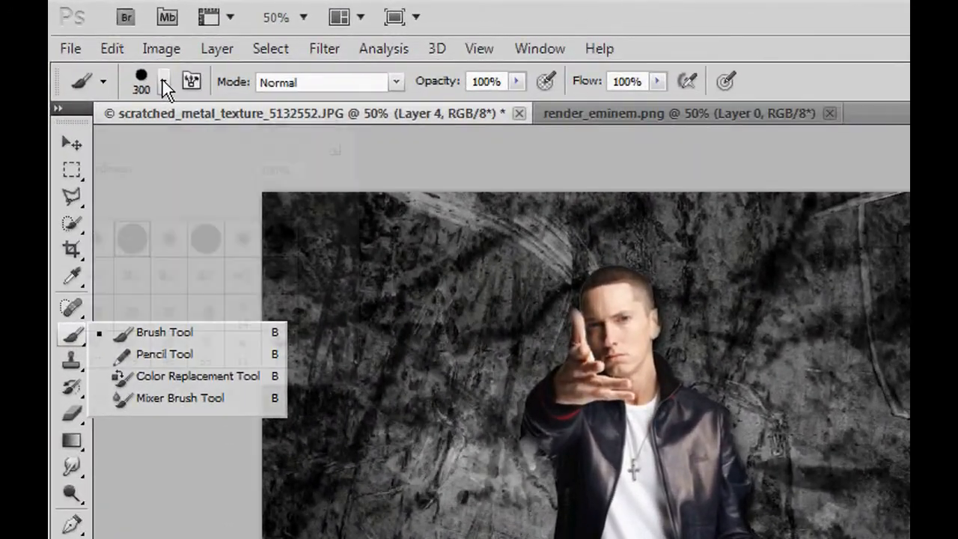
click(116, 49)
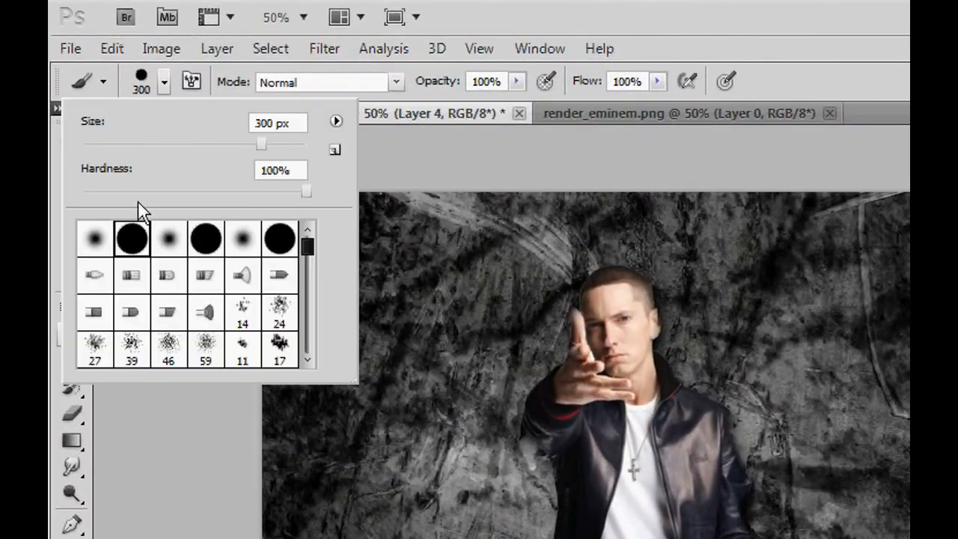
click(129, 279)
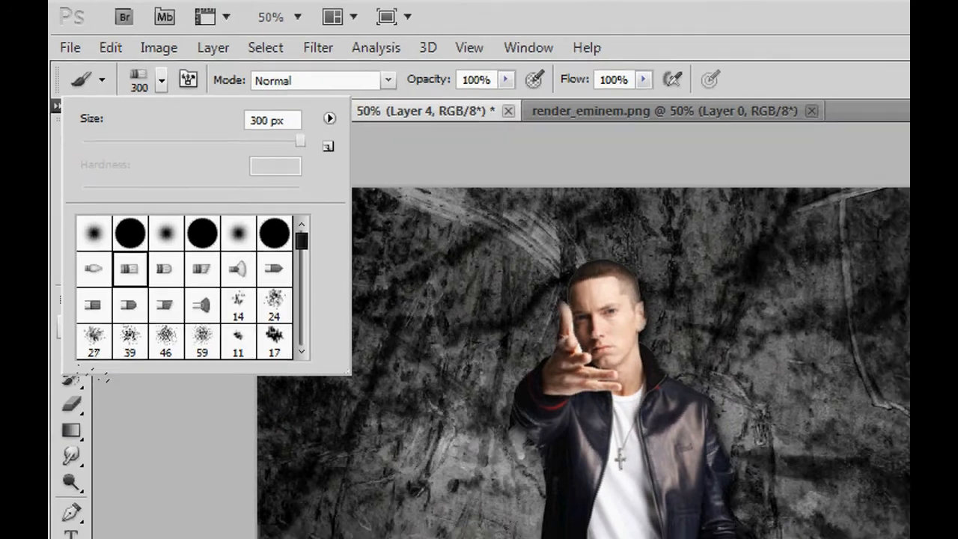
click(114, 398)
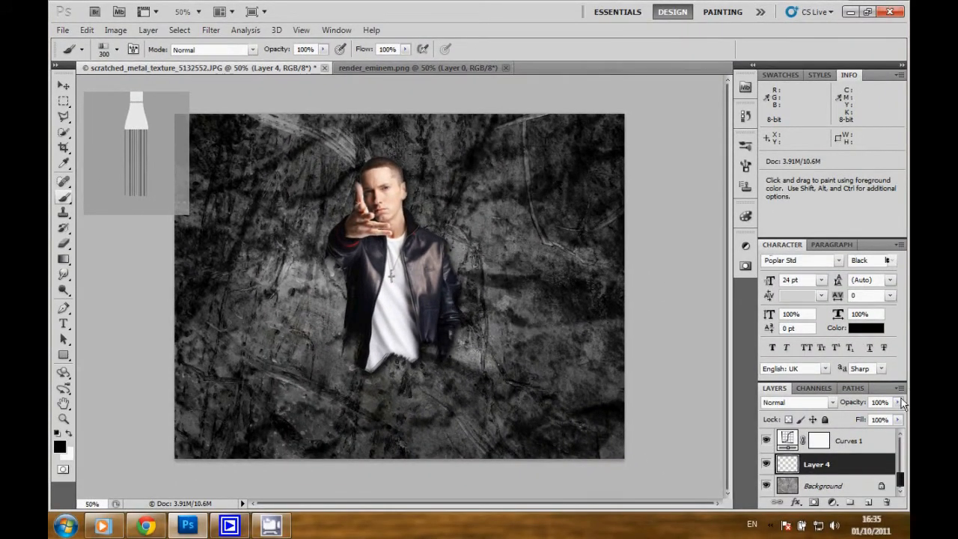
Set Layer 4's opacity to 30% and paint loose black loops around the figure's outline.
click(898, 402)
drag(898, 423, 850, 417)
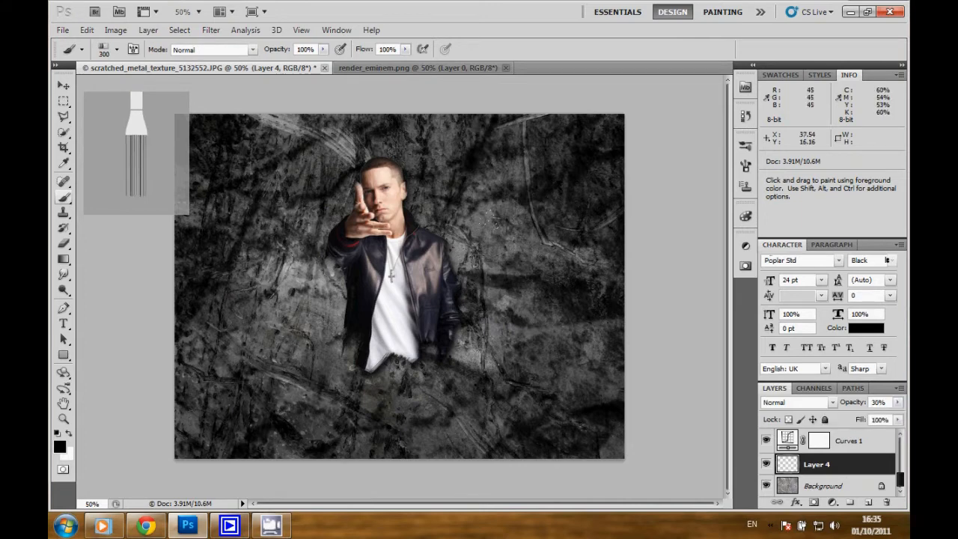
mouse_move(423, 224)
mouse_down()
mouse_move(413, 191)
mouse_move(320, 212)
mouse_up()
drag(346, 243, 477, 326)
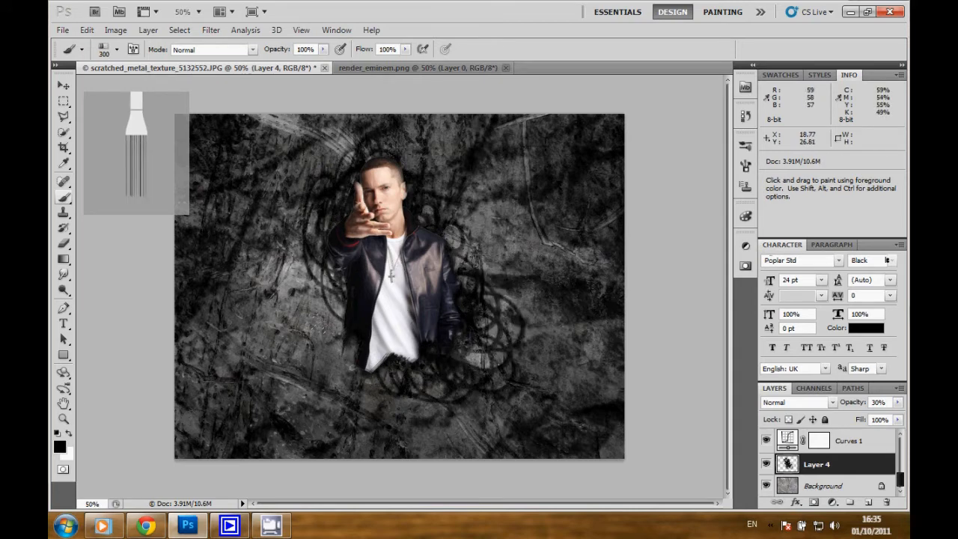
Change the blend mode of the layer with the black loops to Overlay in its blending options.
double_click(843, 470)
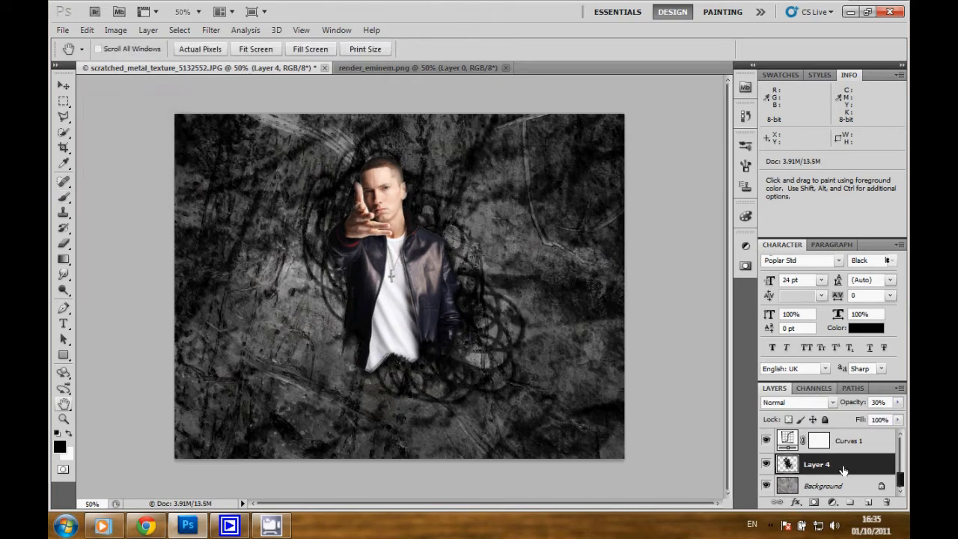
click(726, 193)
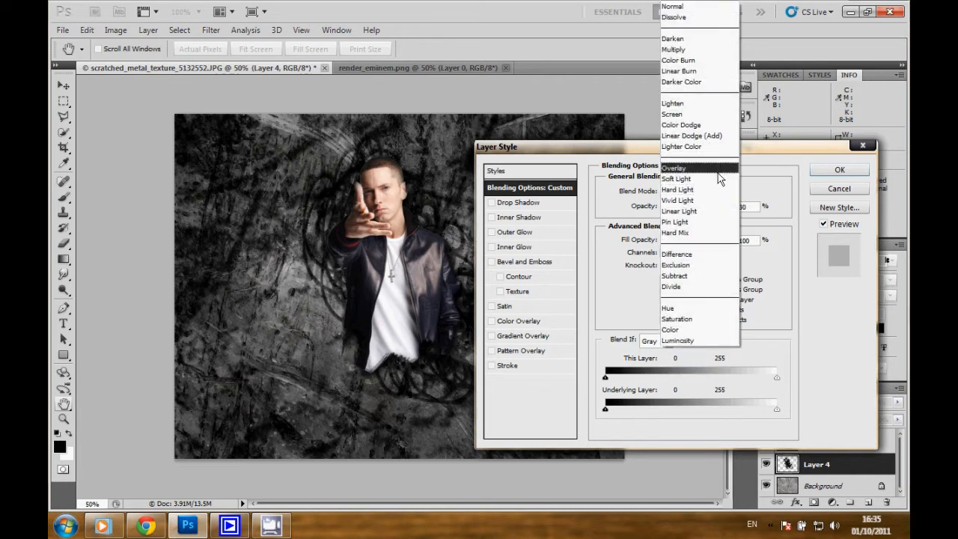
click(718, 168)
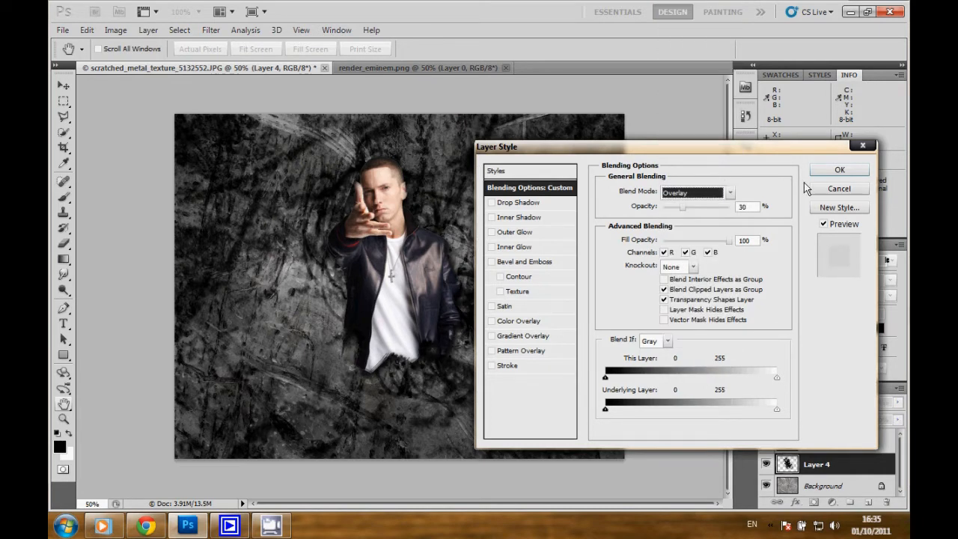
click(831, 173)
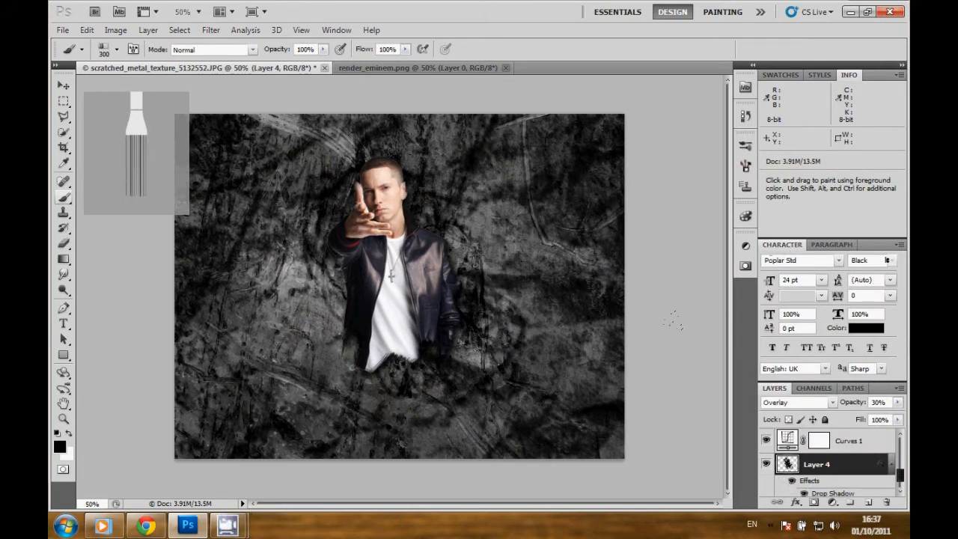
Add a new layer above the figure and paint black grunge splatters over and around the figure.
click(869, 503)
drag(858, 466, 858, 423)
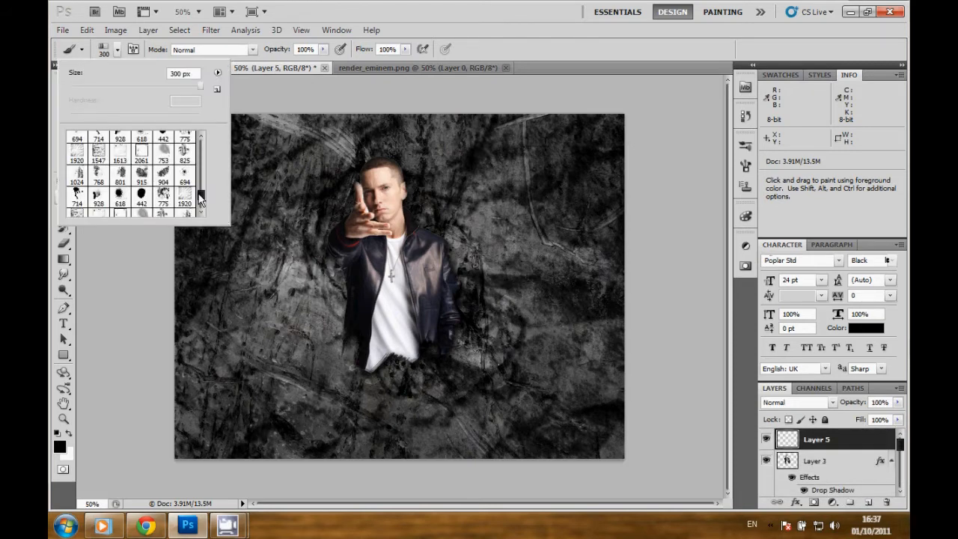
drag(199, 197, 200, 201)
click(184, 170)
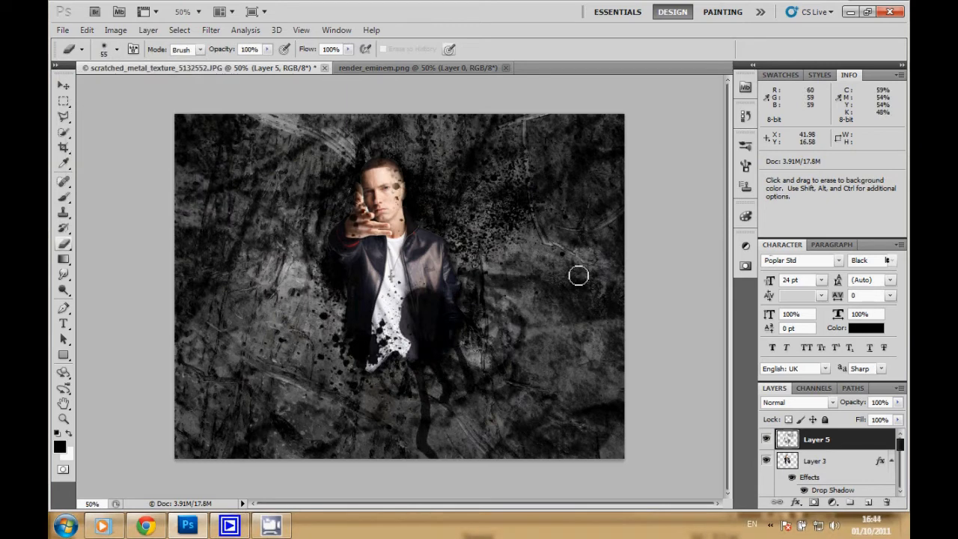
Apply Hue/Saturation to the figure's layer with saturation -25 and reduced lightness.
click(815, 468)
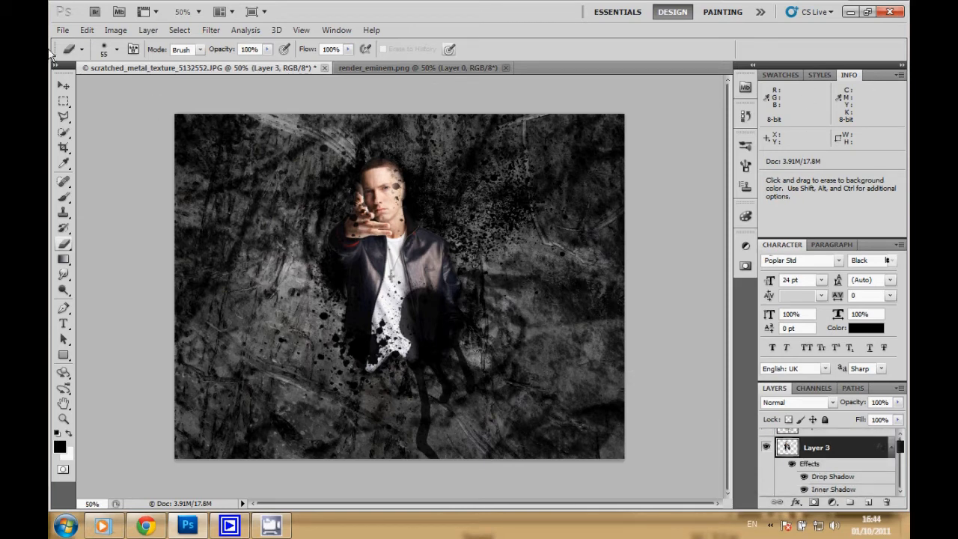
click(116, 30)
mouse_move(131, 63)
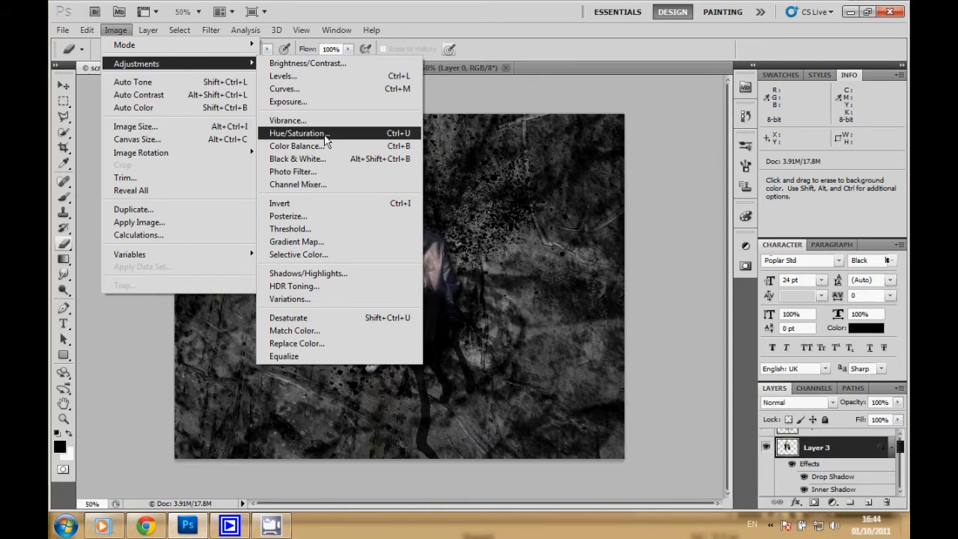
click(327, 135)
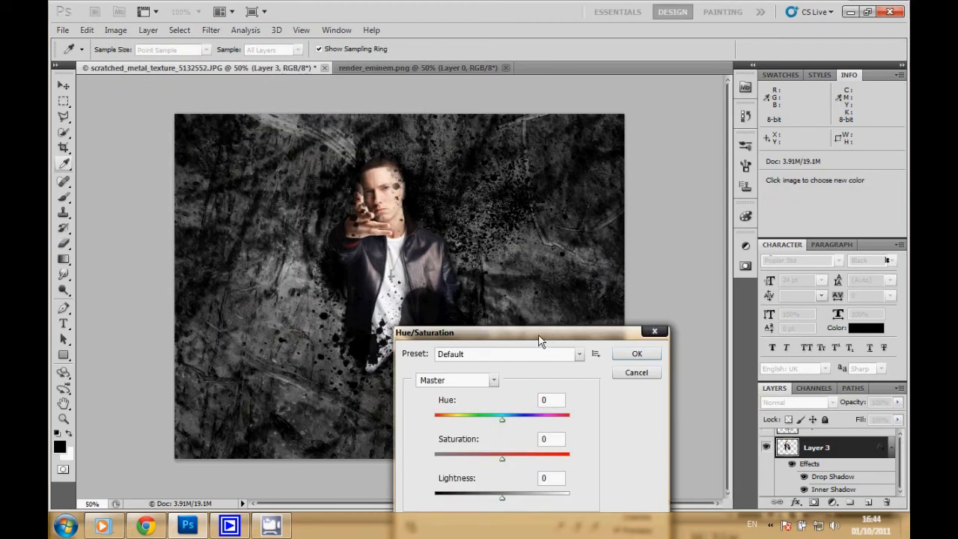
drag(540, 341, 676, 137)
drag(637, 256, 621, 258)
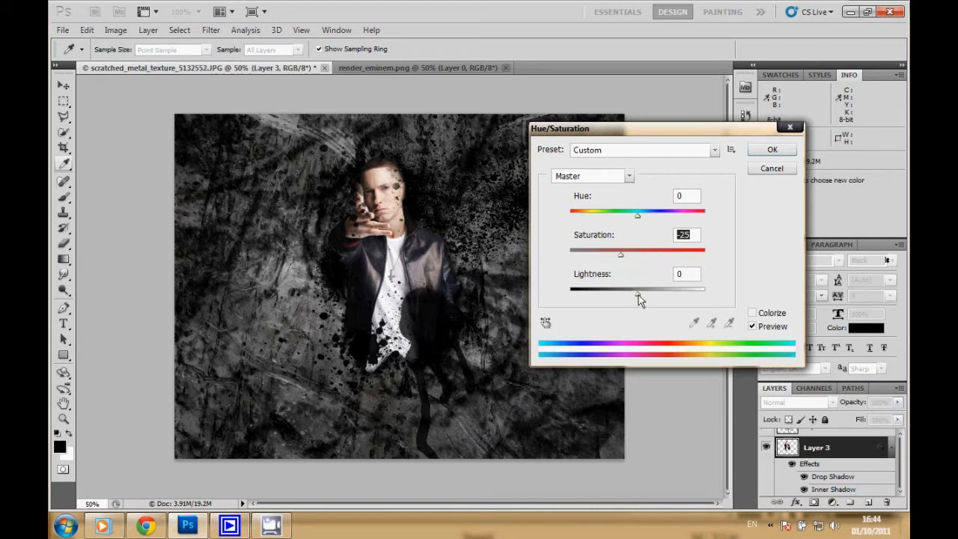
drag(637, 294, 620, 298)
click(770, 150)
key(e)
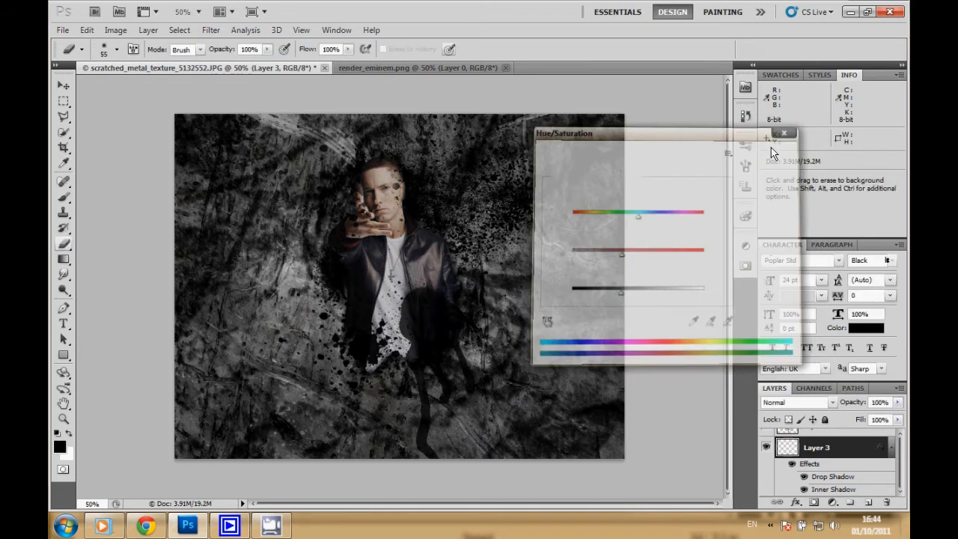
Add a new layer directly beneath the figure's layer and choose the 825 px grunge brush tip.
click(868, 502)
drag(852, 457, 831, 423)
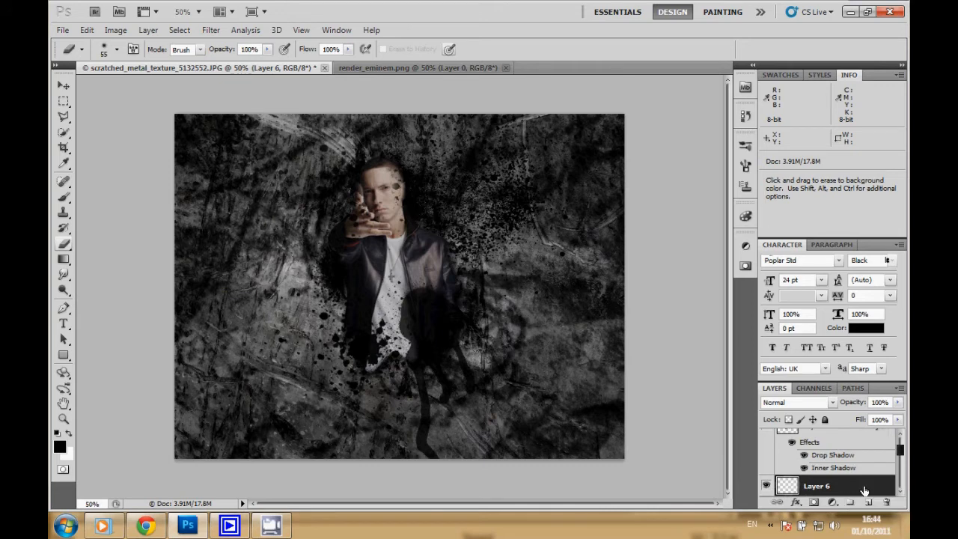
click(63, 196)
click(116, 51)
click(172, 157)
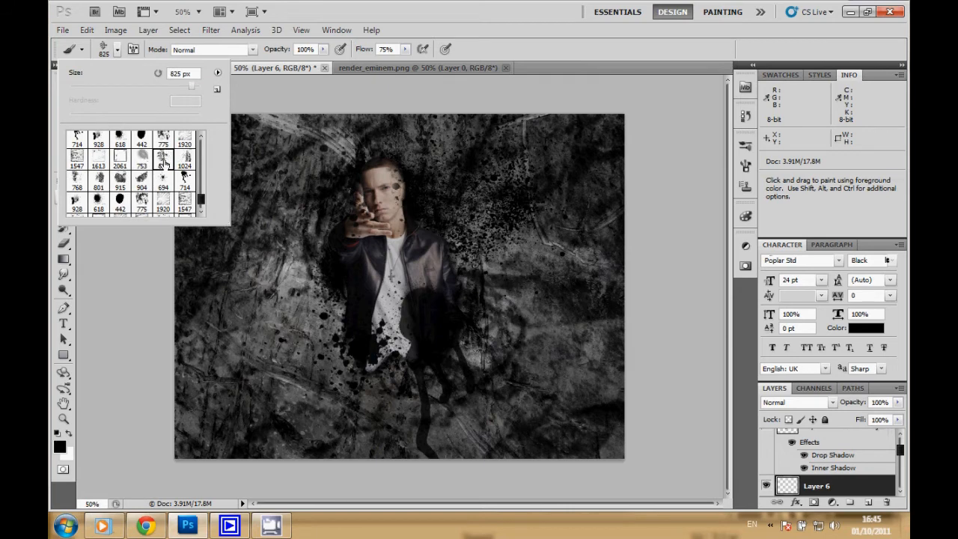
Switch the foreground colour to white and stamp bright grunge marks behind the figure, beside the jacket sleeve.
click(59, 436)
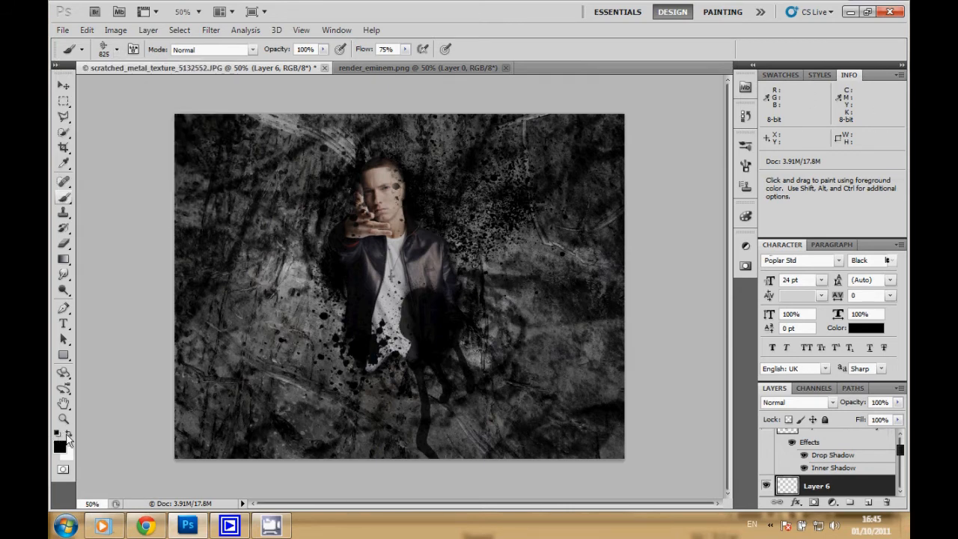
click(68, 433)
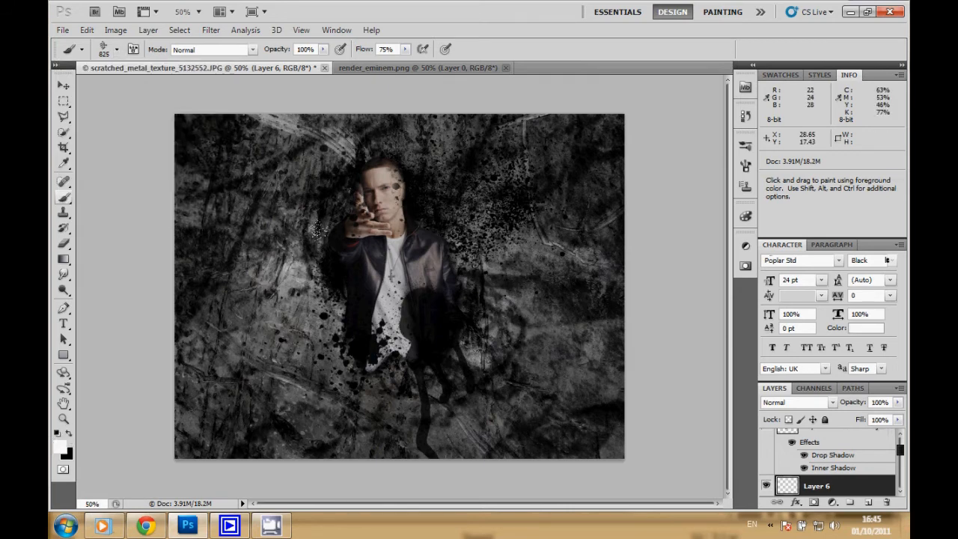
click(448, 280)
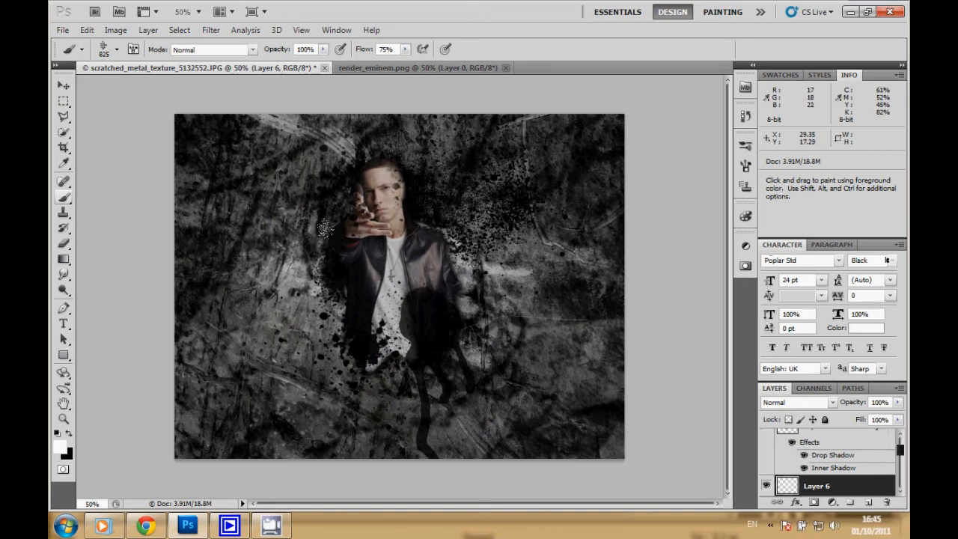
click(483, 271)
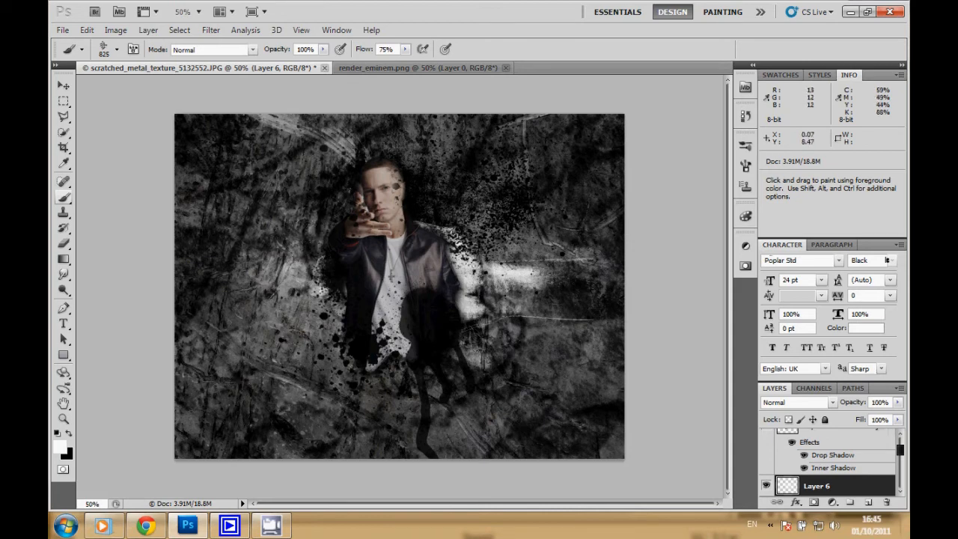
Crop the image closer around the figure, trimming all four edges and most from the left side.
click(63, 147)
drag(269, 138, 600, 443)
right_click(481, 264)
click(511, 274)
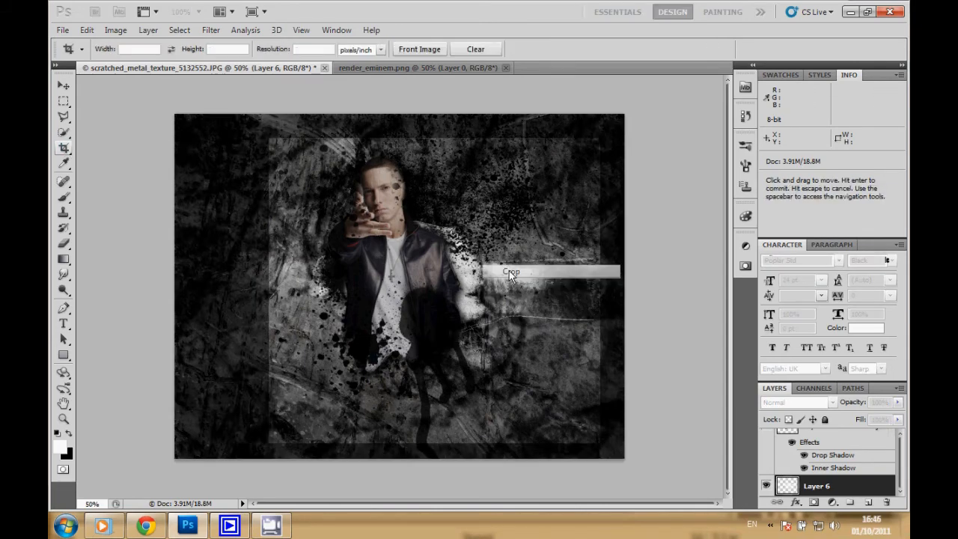